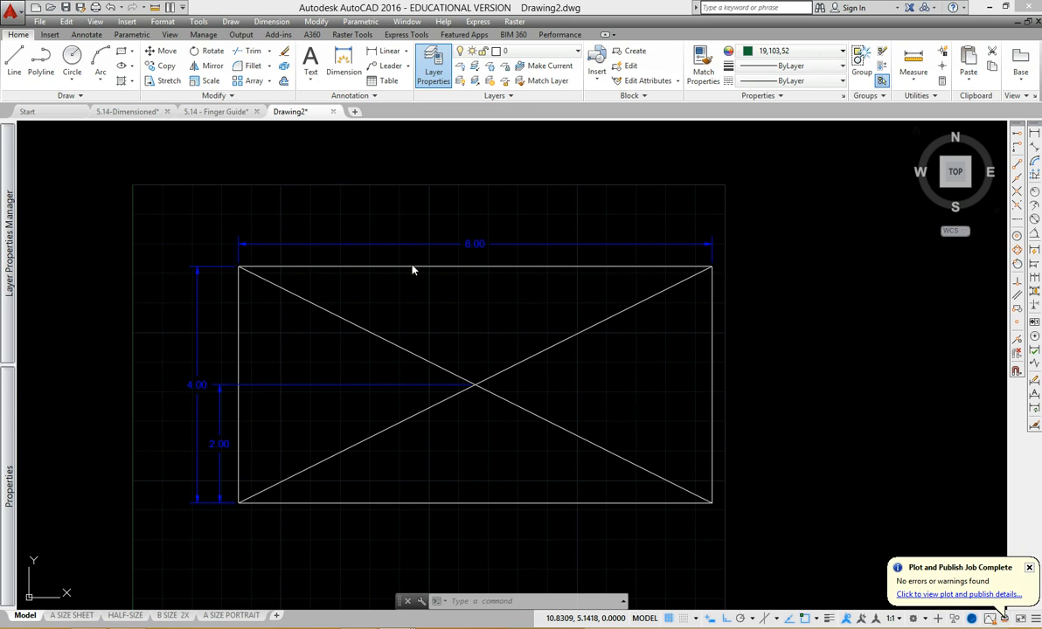
Step: Check the distance from the rectangle's upper-left corner to the 8.00 dimension line with a temporary, cancelled line
left_click(398, 245)
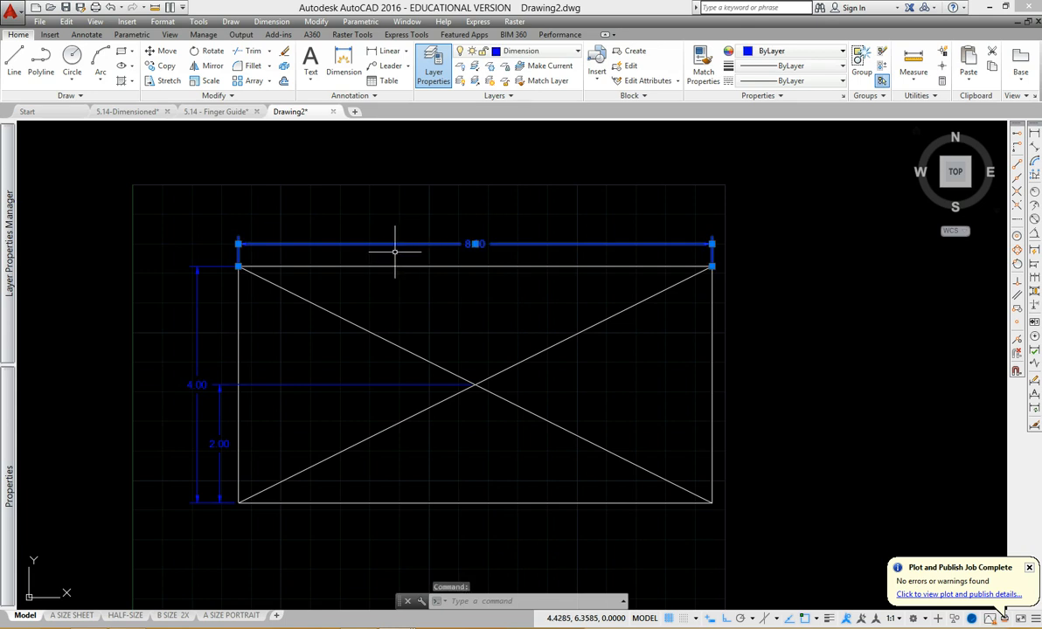
key("Escape")
scroll(253, 256, "up", 4)
middle_click_drag(250, 258, 360, 346)
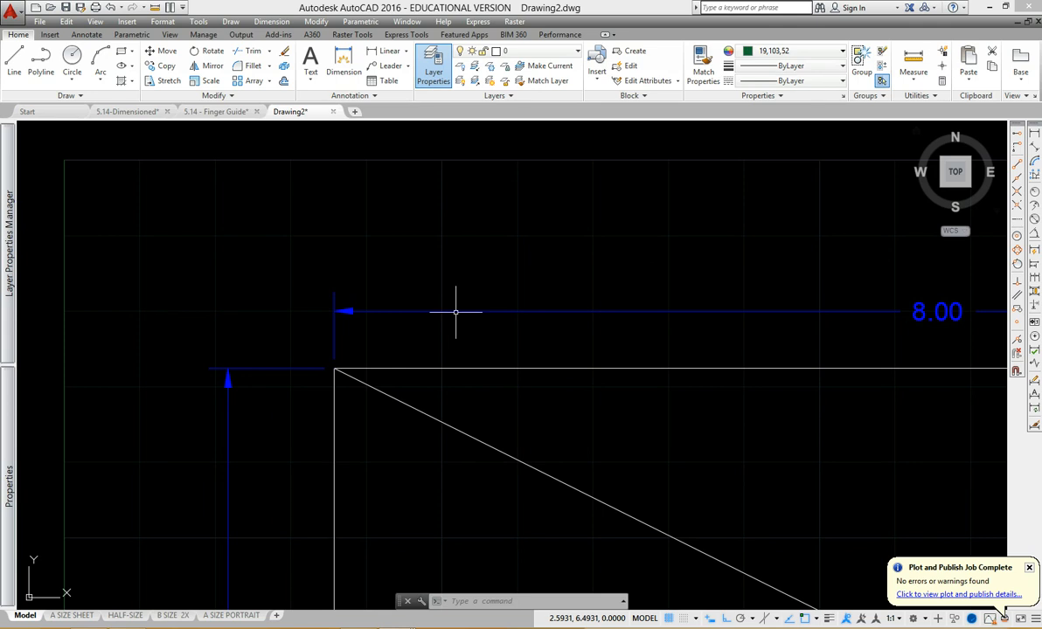
left_click(18, 58)
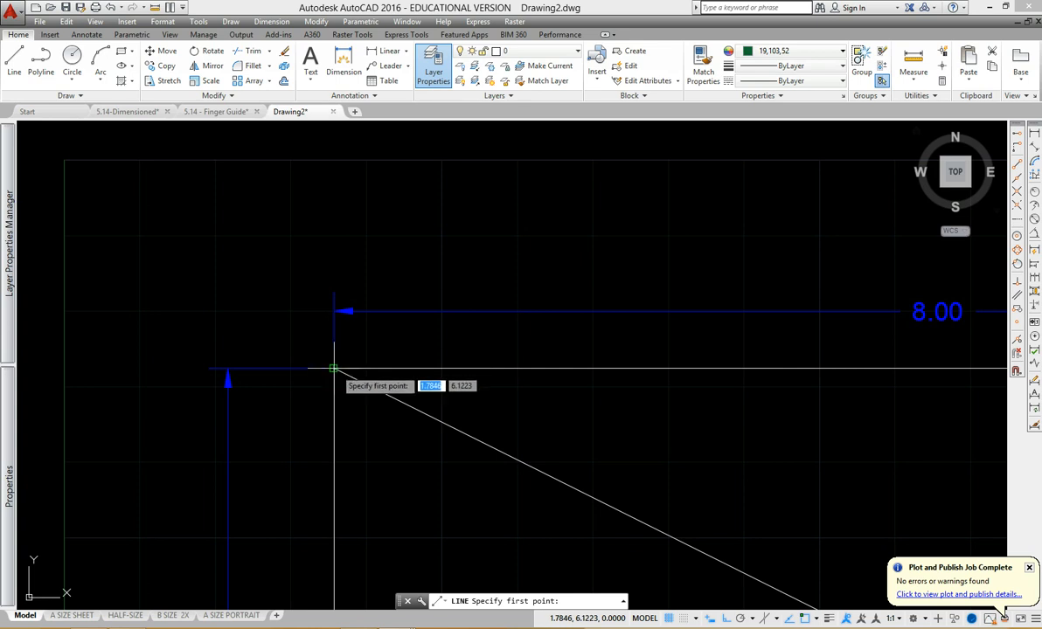
left_click(334, 369)
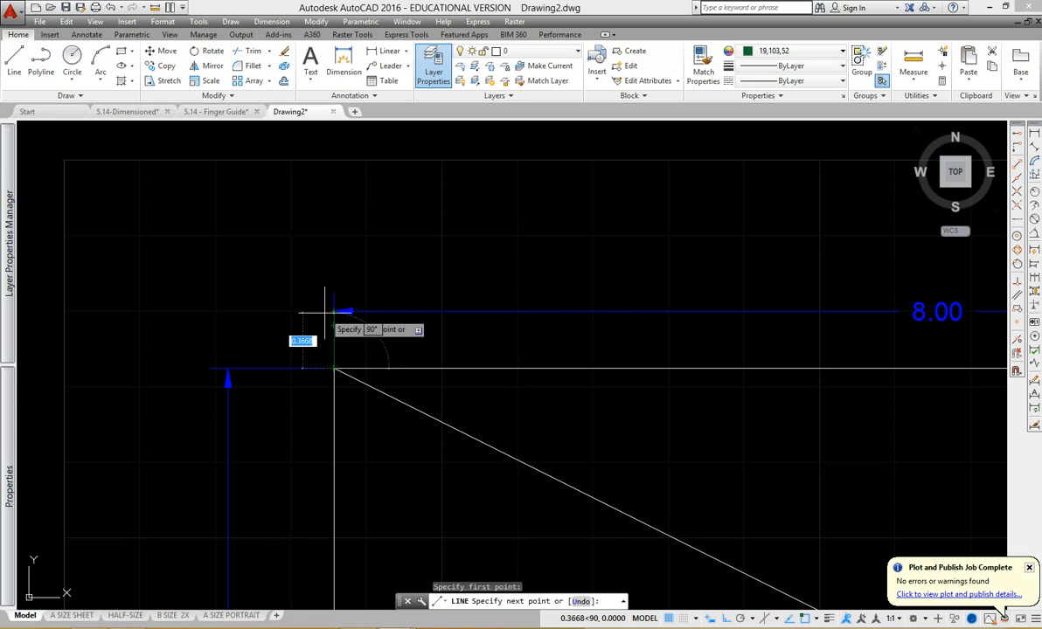
key("Escape")
scroll(303, 325, "down", 2)
scroll(308, 333, "down", 2)
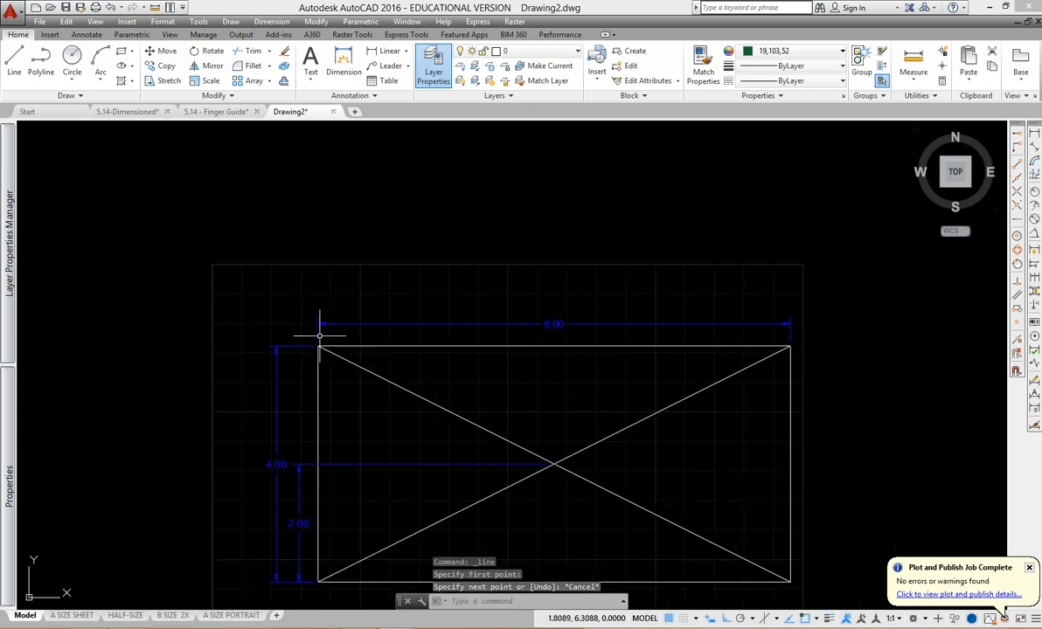
middle_click_drag(326, 398, 294, 325)
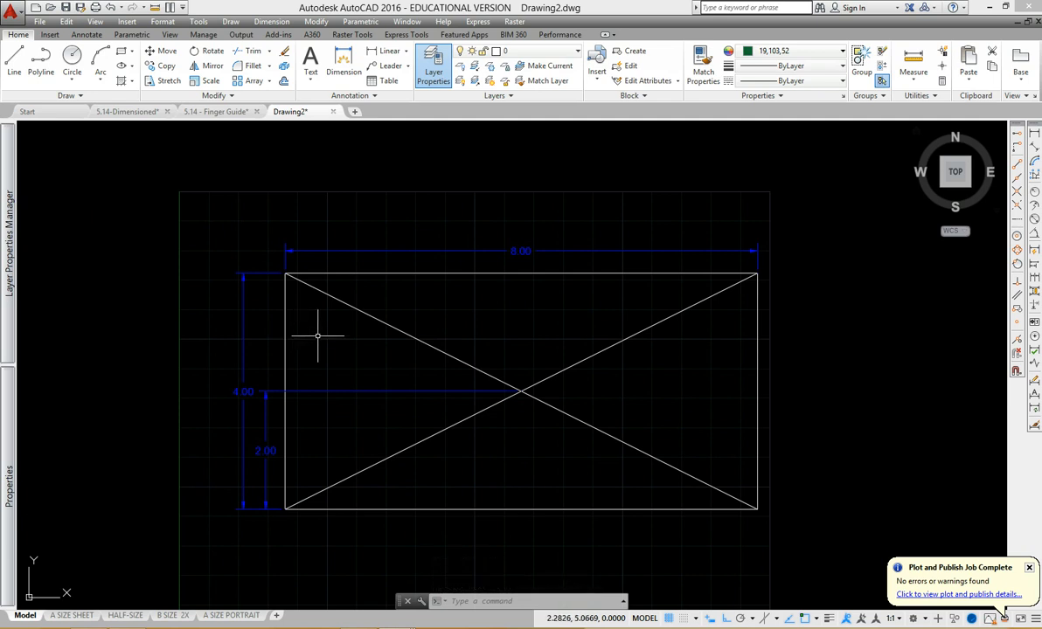
Step: Turn off the Midpoint and Quadrant running object snaps
left_click(816, 618)
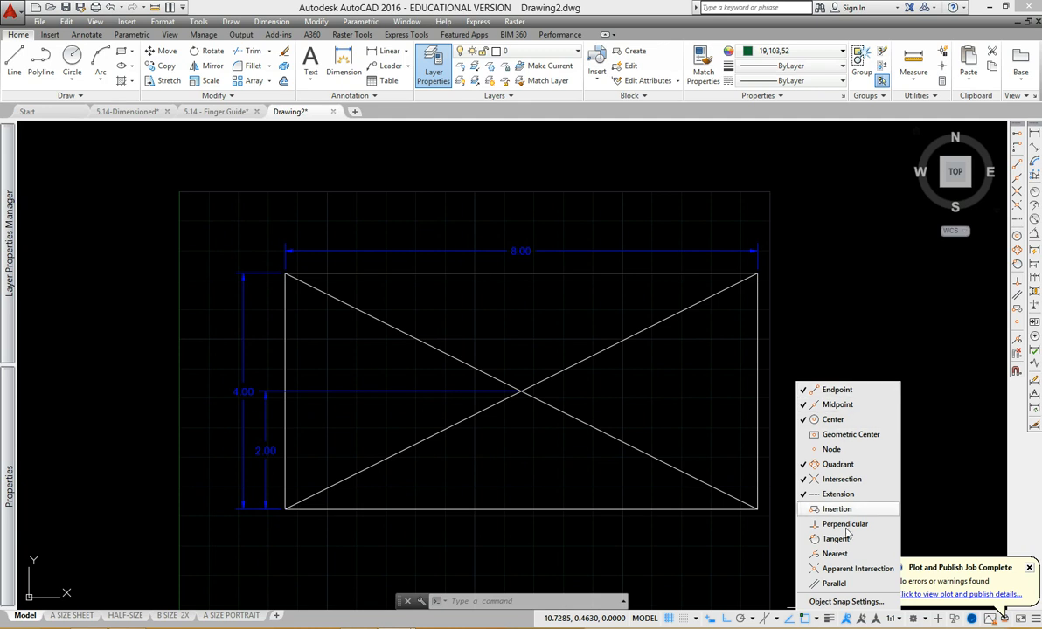
left_click(813, 407)
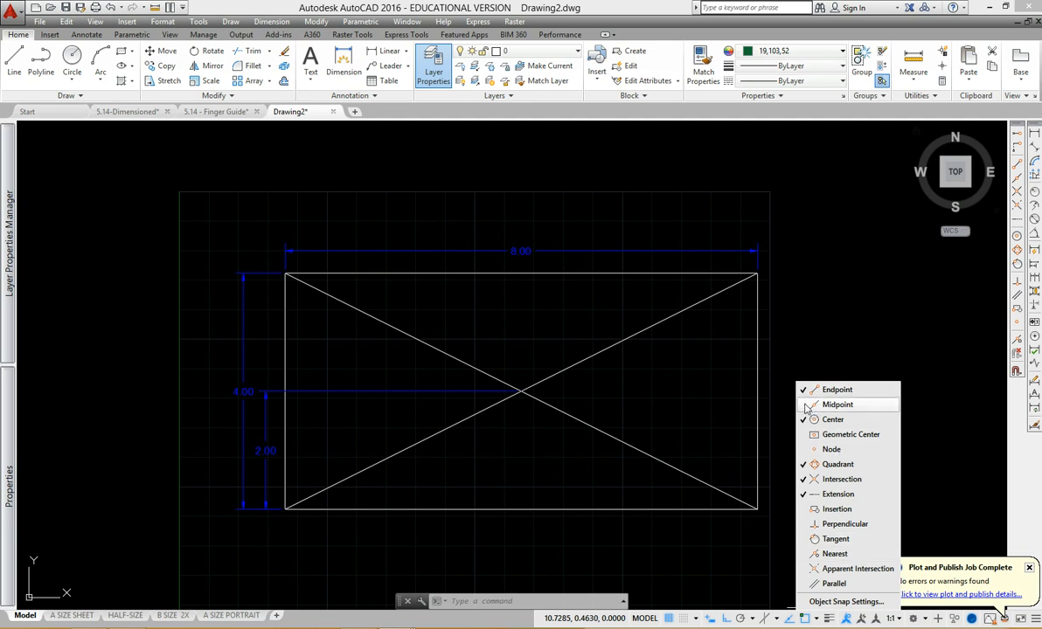
left_click(814, 466)
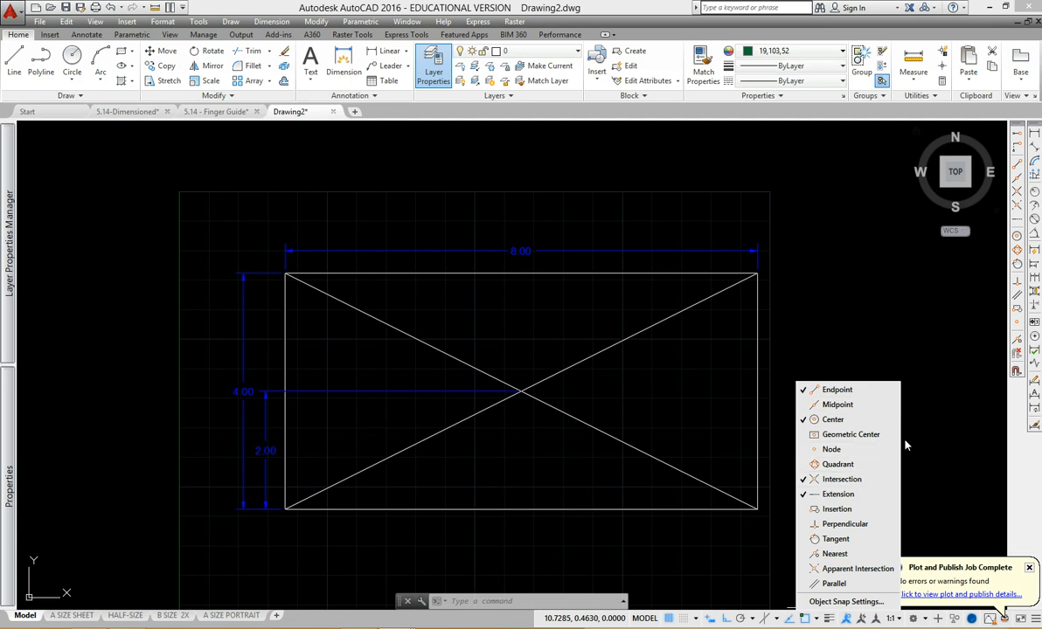
key("Escape")
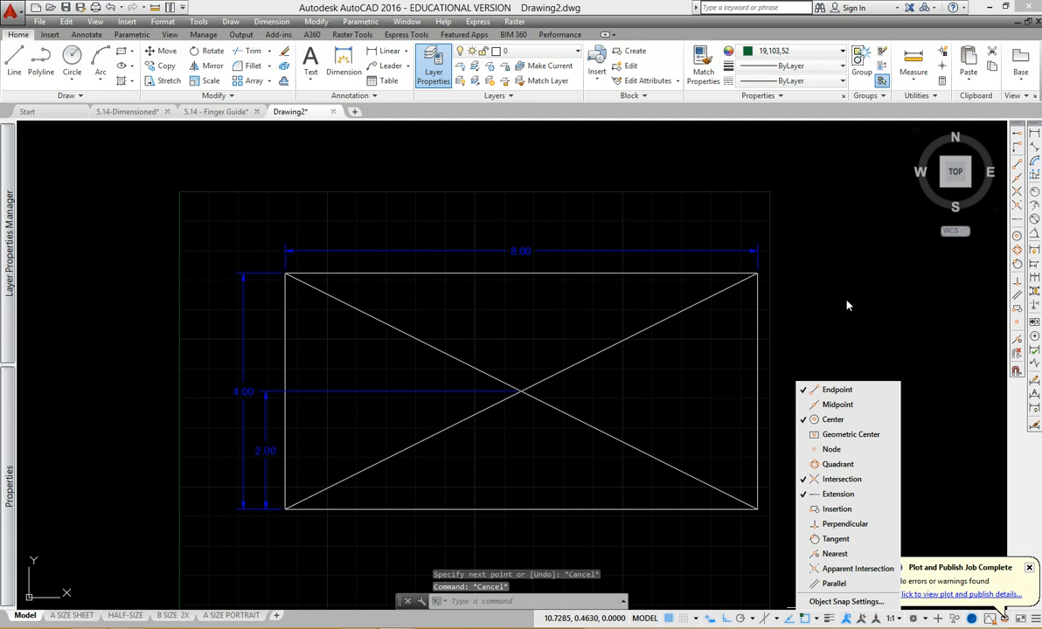
left_click(841, 305)
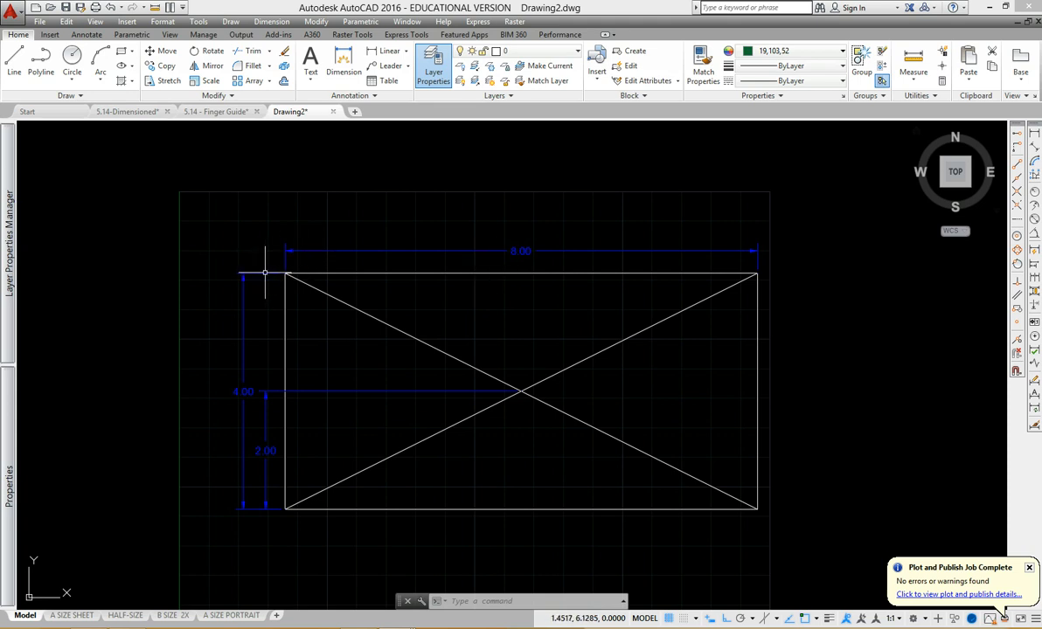
Step: Inspect the 4.00 dimension's upper extension line and grips near the rectangle's upper-left corner
left_click(253, 275)
scroll(269, 274, "up", 3)
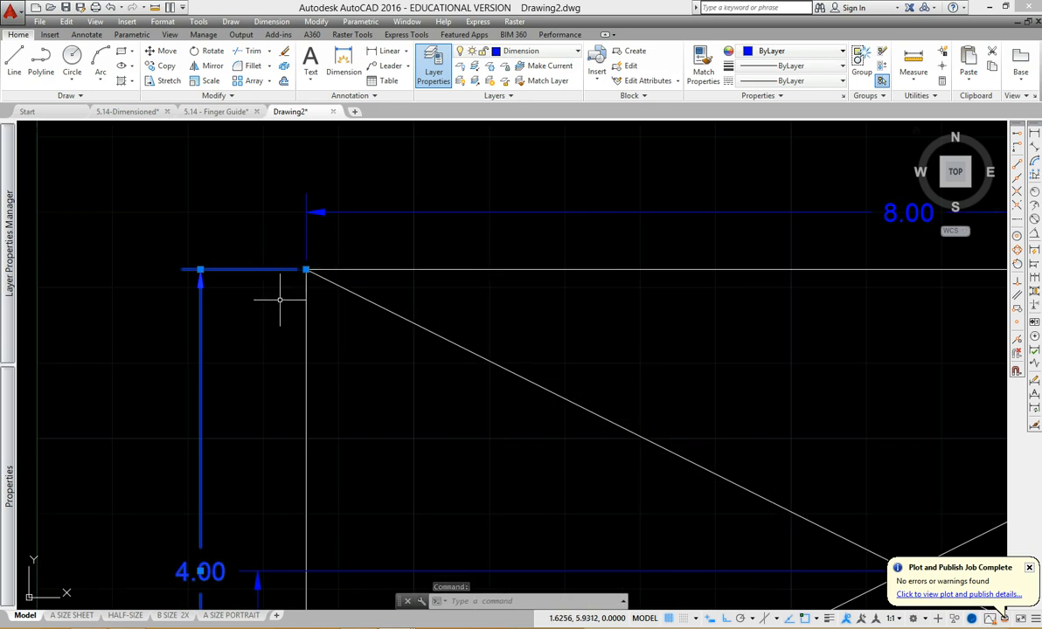
scroll(277, 305, "down", 4)
key("Escape")
key("Escape")
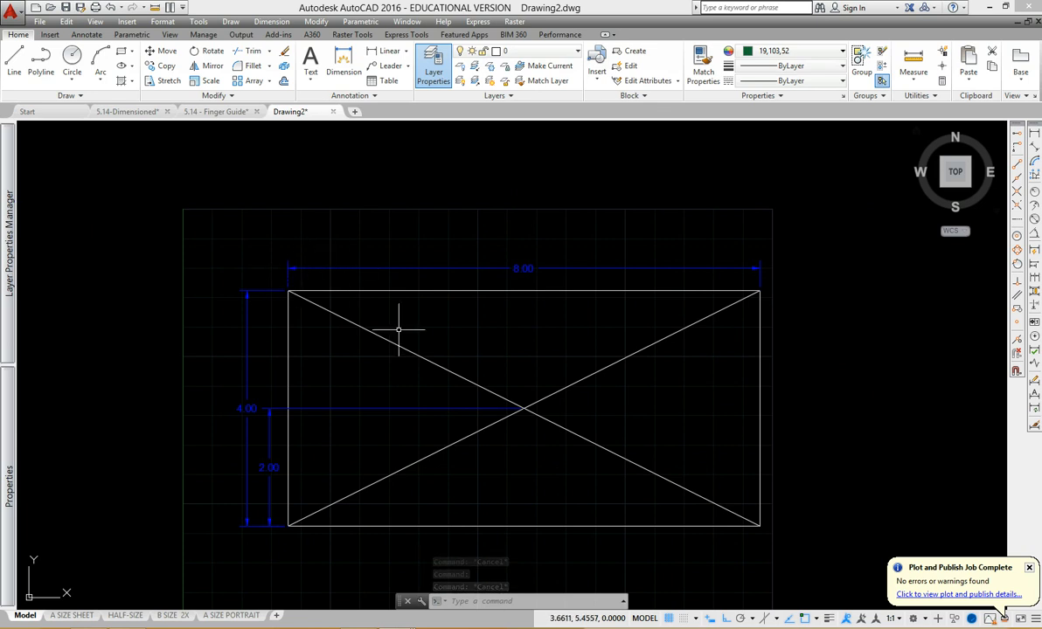
Step: Add a vertical linear dimension from the diagonals' crossing to the rectangle's lower-right corner, offsetting the dimension line .38 to the right
mouse_move(599, 371)
middle_mouse_down()
mouse_move(545, 353)
mouse_move(473, 357)
middle_mouse_up()
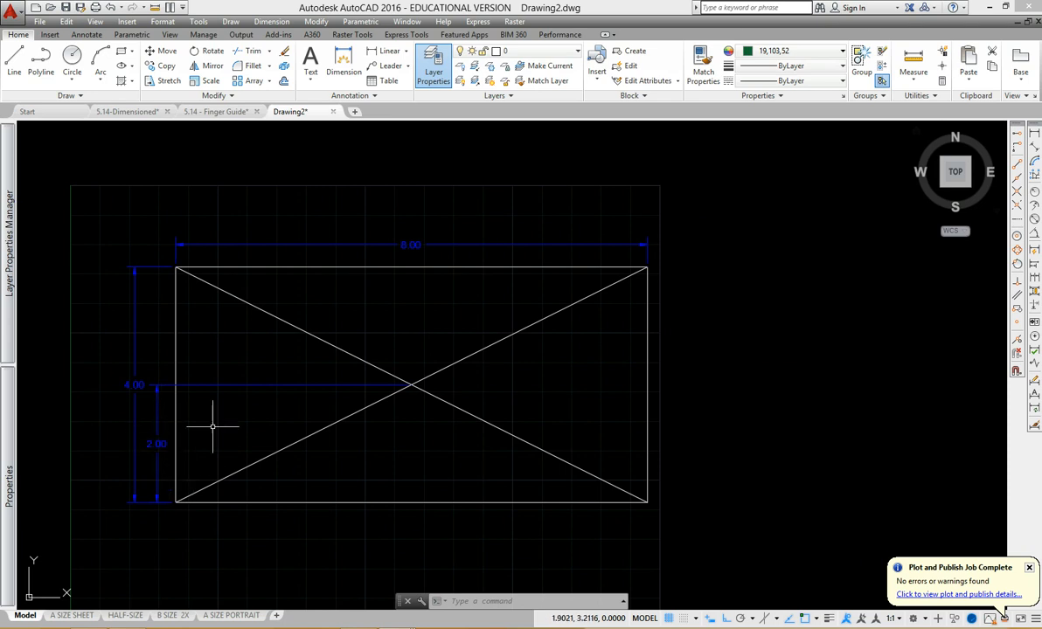
left_click(385, 51)
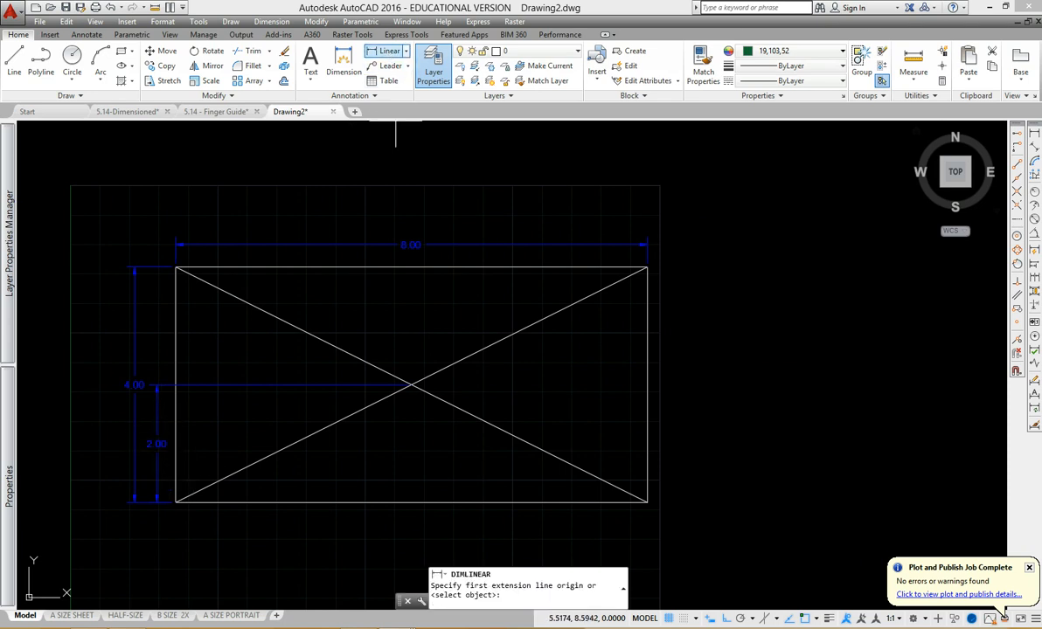
left_click(410, 384)
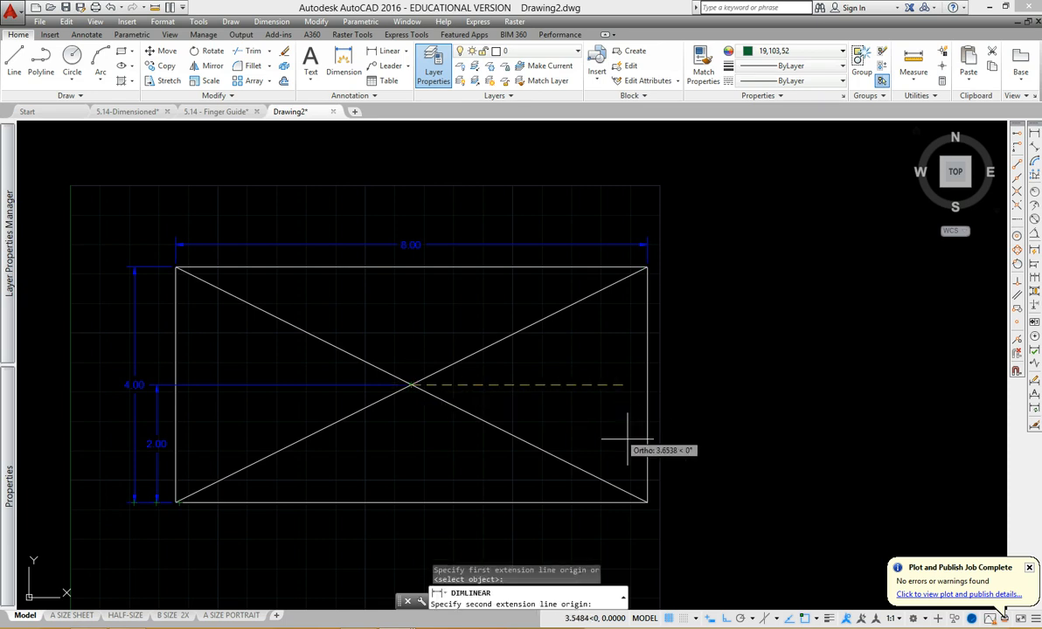
left_click(647, 499)
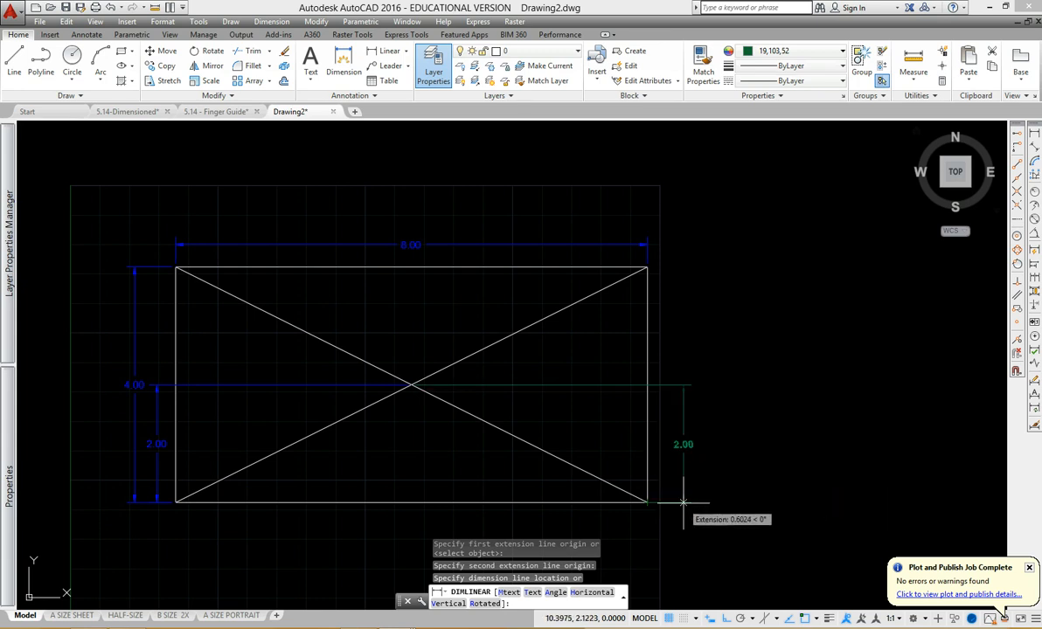
type(".38")
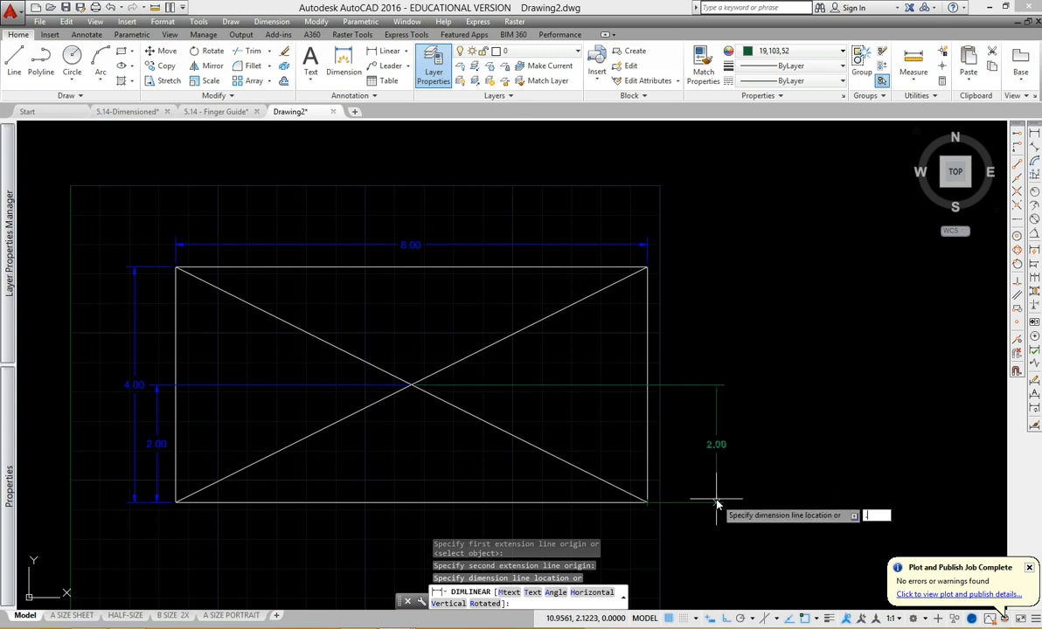
key("Return")
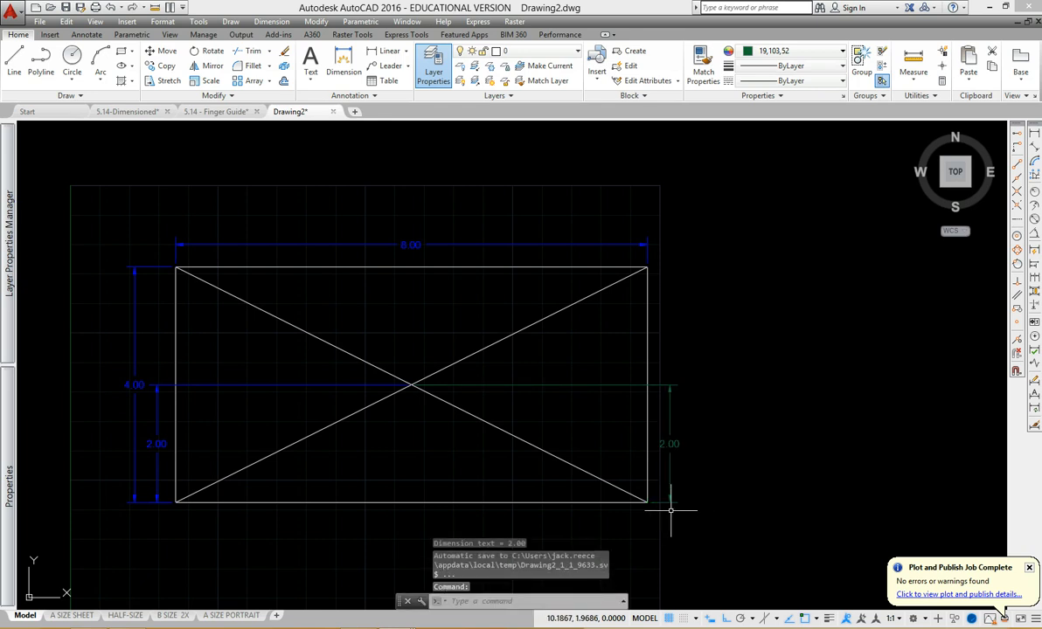
Step: Delete the green vertical dimension beside the rectangle's right edge
scroll(669, 517, "up", 3)
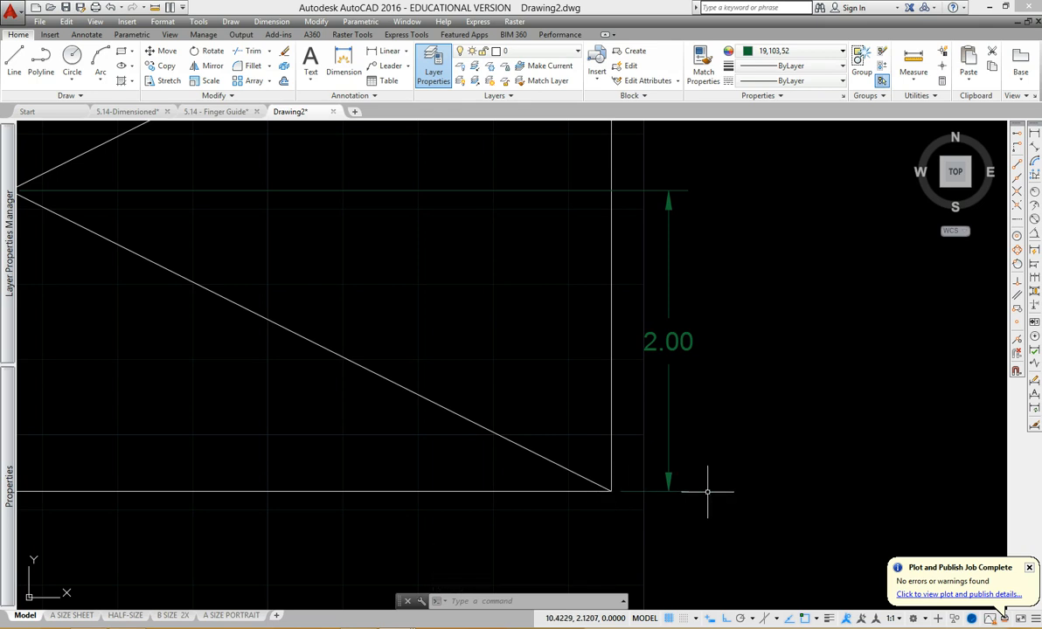
scroll(704, 489, "down", 1)
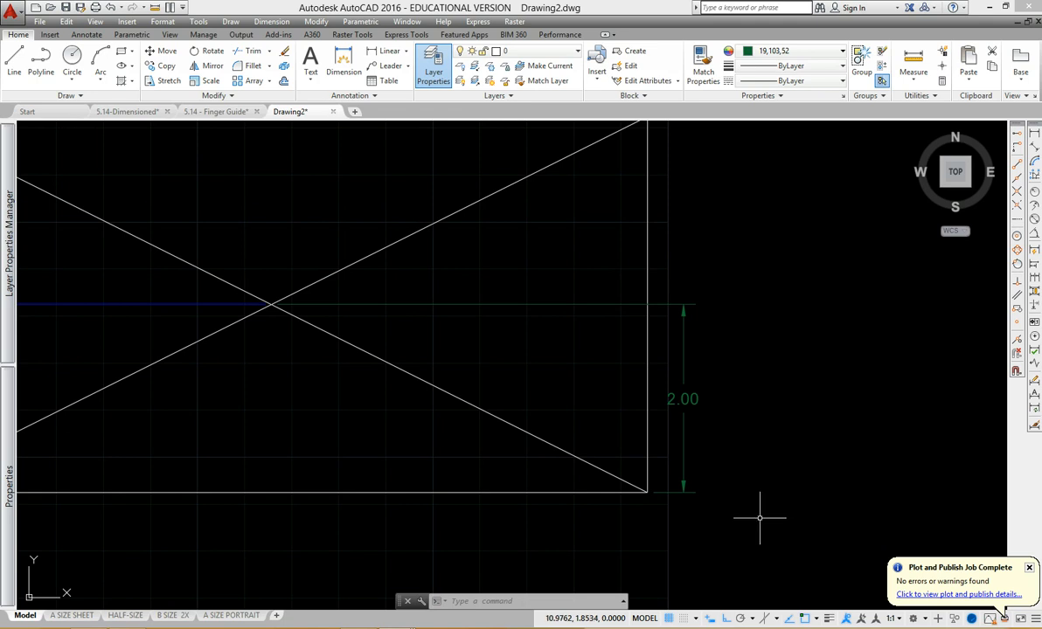
scroll(668, 448, "down", 2)
mouse_move(668, 449)
middle_mouse_down()
mouse_move(688, 465)
mouse_move(723, 468)
middle_mouse_up()
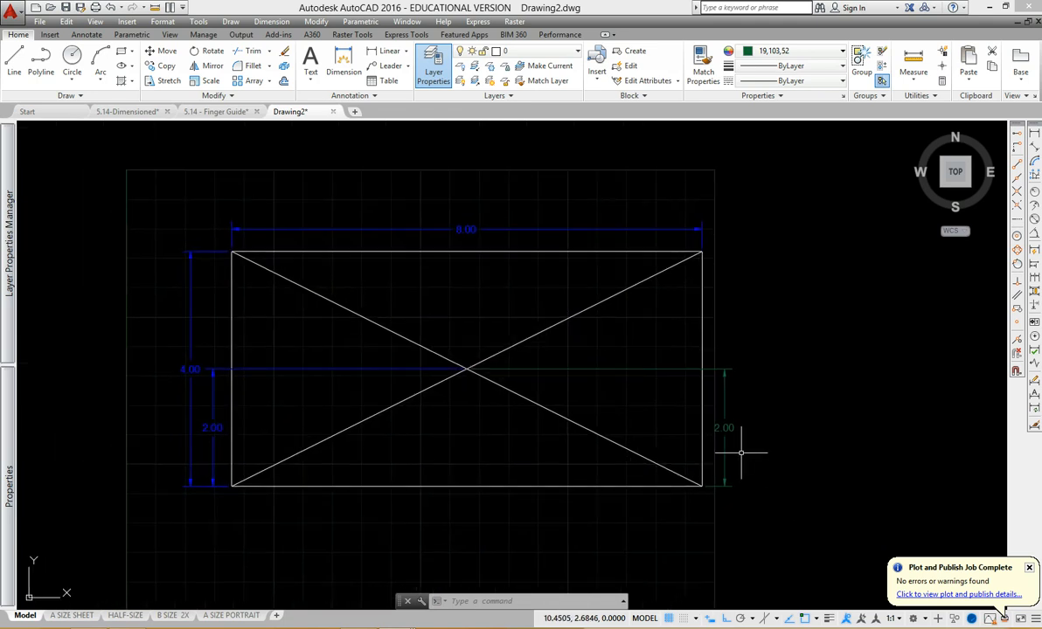
left_click(722, 440)
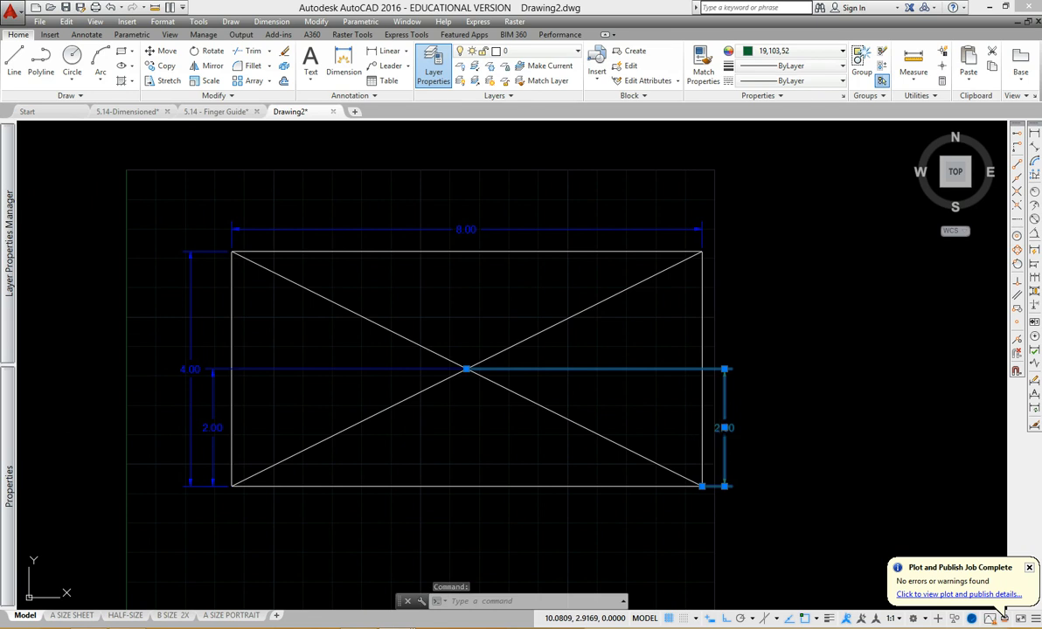
key("Delete")
mouse_move(423, 413)
middle_mouse_down()
mouse_move(456, 430)
mouse_move(474, 426)
middle_mouse_up()
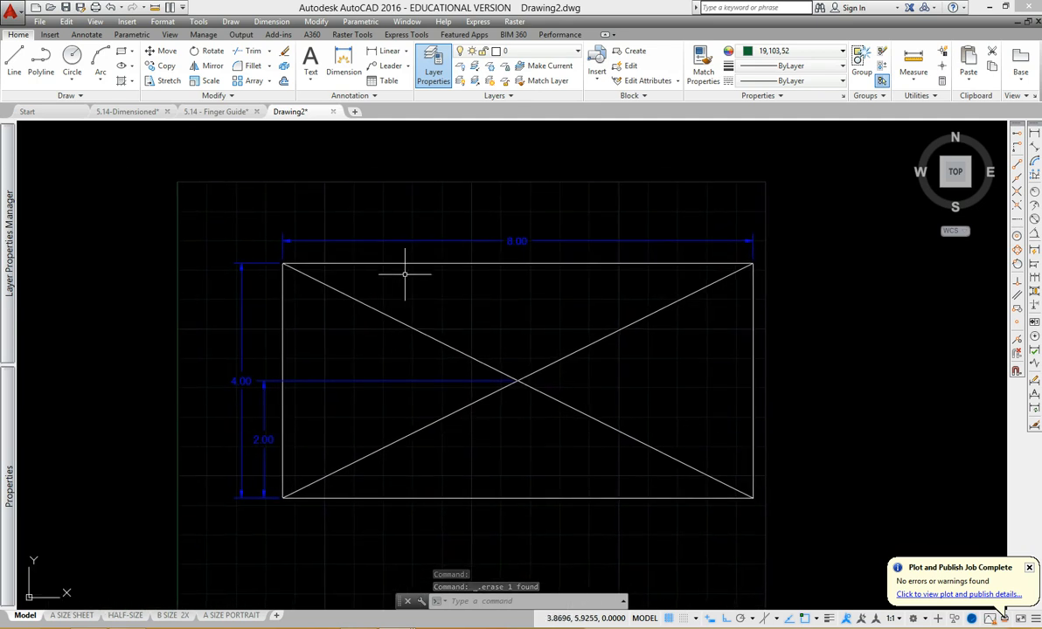
Step: Switch to the A SIZE SHEET layout and check its magenta viewport border
left_click(72, 615)
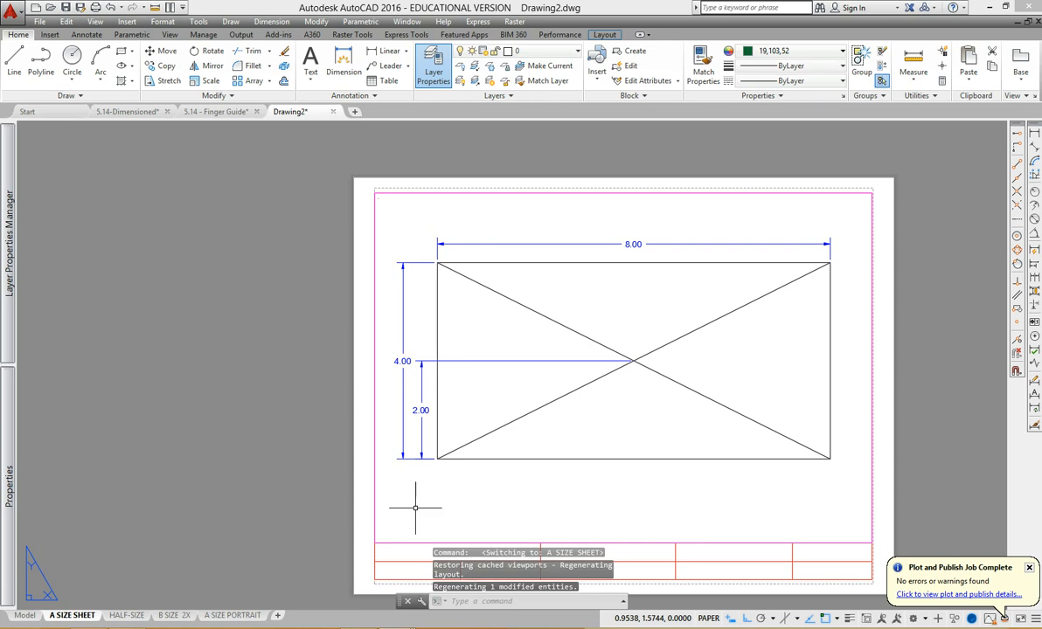
left_click(375, 492)
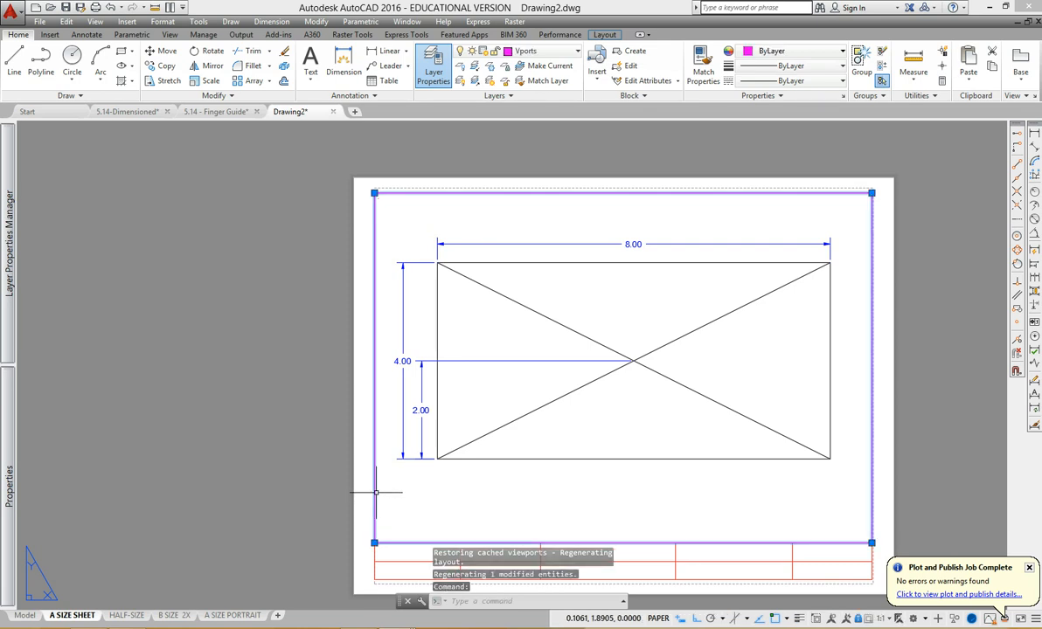
key("Escape")
key("Escape")
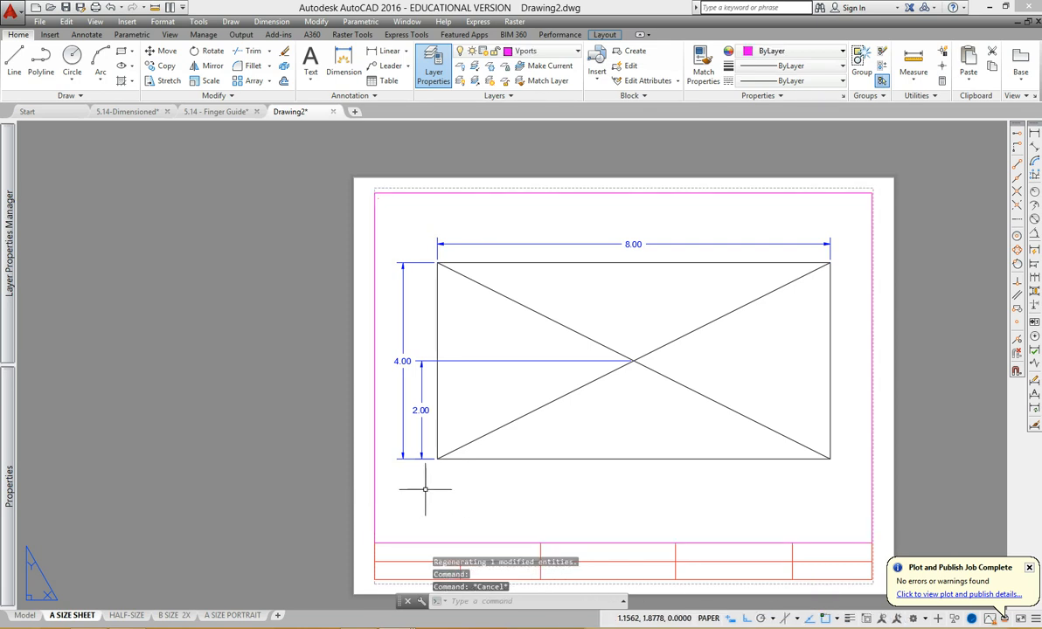
Step: Check the distance from the rectangle's lower-left corner to the 2.00 dimension line with a temporary line in paper space
scroll(462, 441, "up", 2)
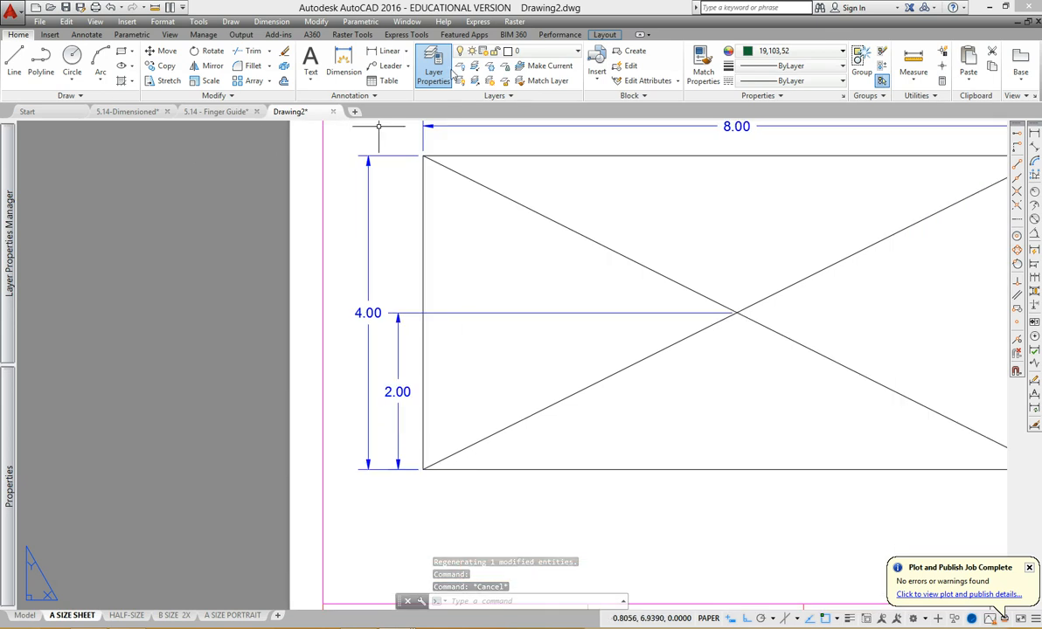
left_click(14, 61)
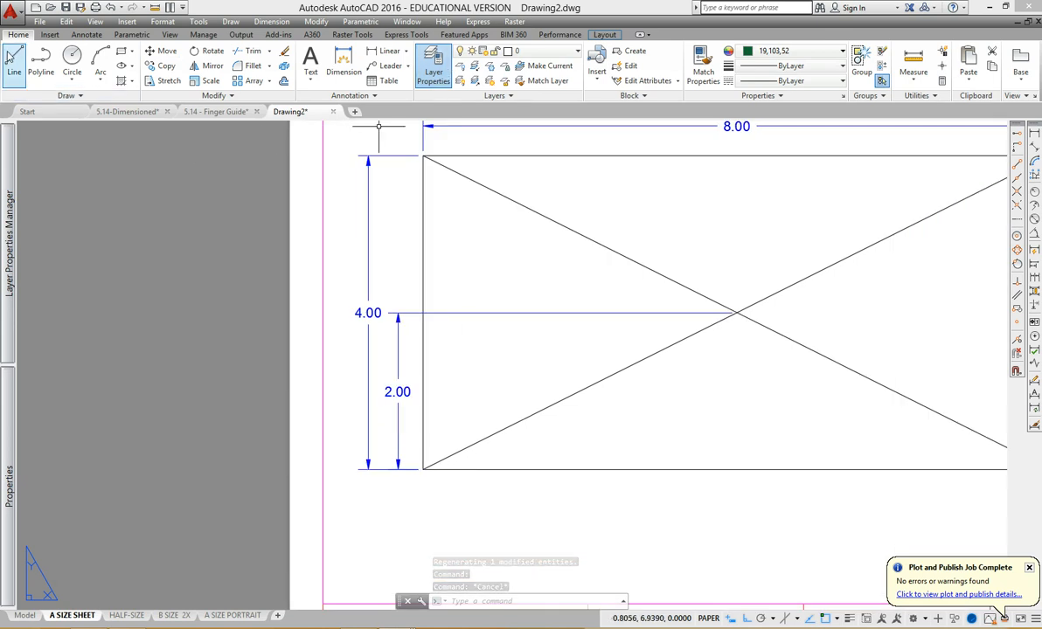
left_click(423, 469)
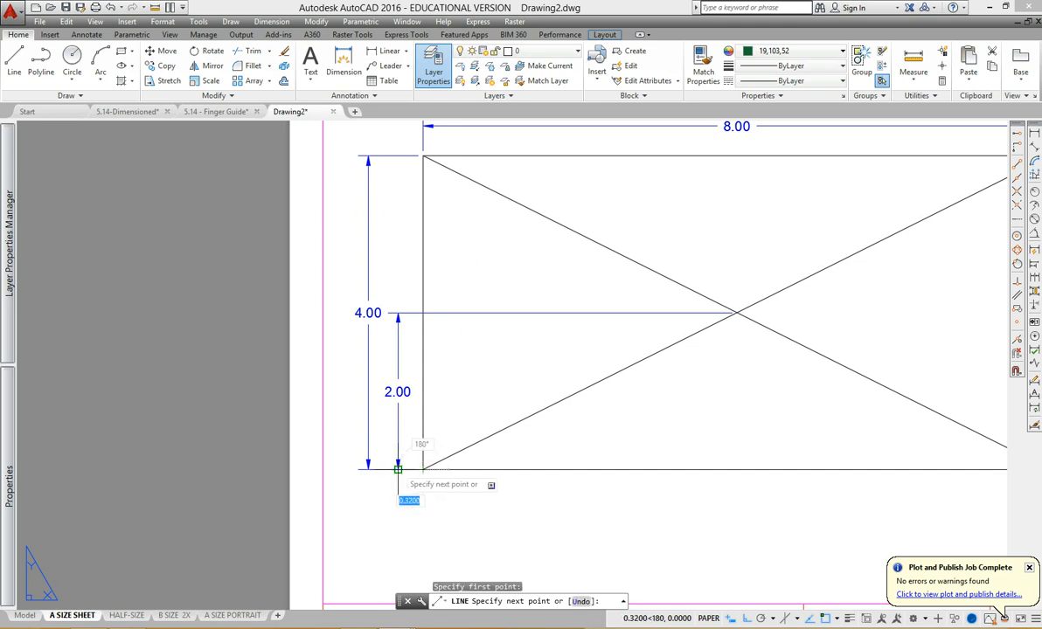
key("Escape")
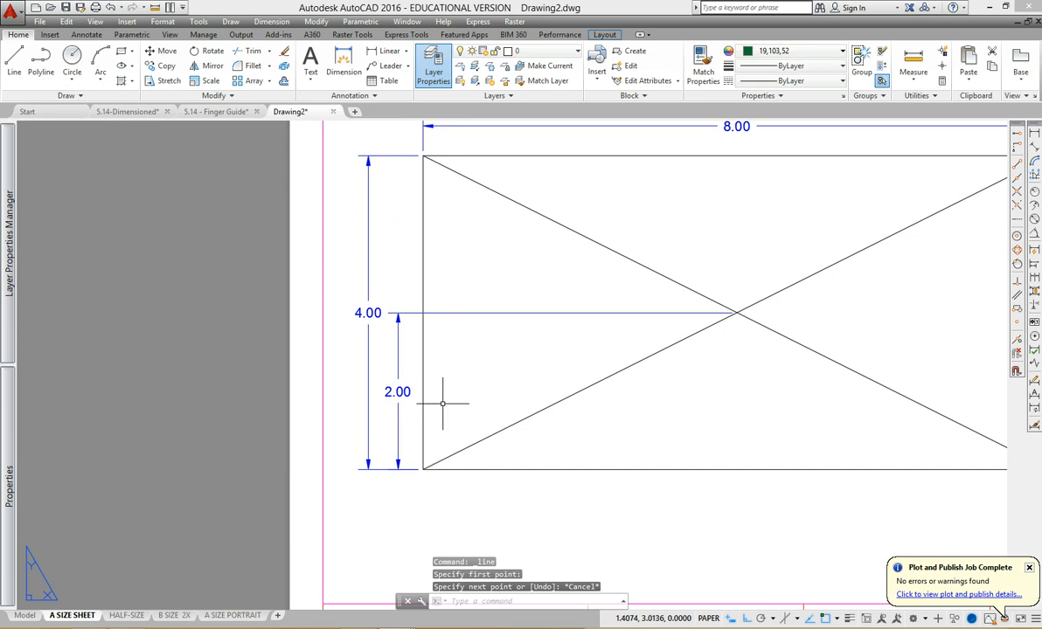
Step: Check the spacing between the rectangle's upper-left corner and the 8.00 dimension line with another temporary line in paper space
middle_click_drag(458, 293, 416, 409)
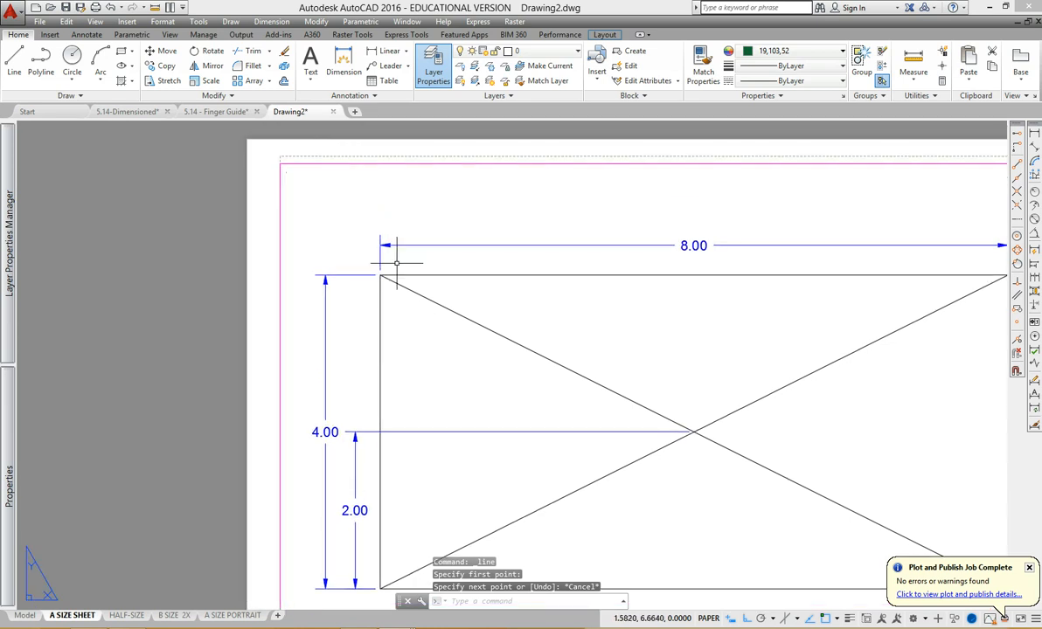
key("Return")
left_click(379, 275)
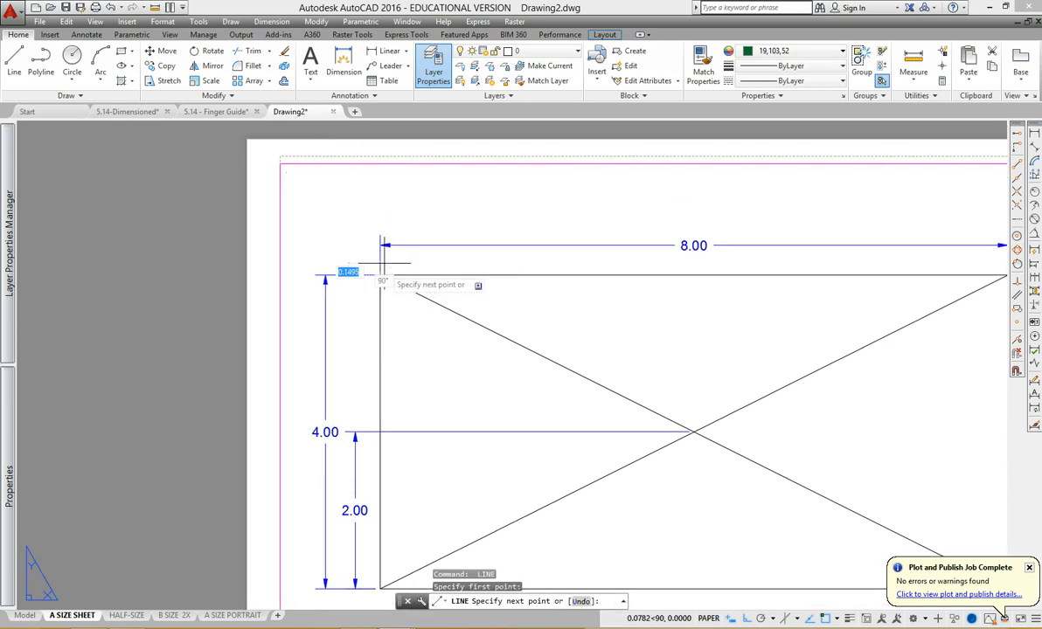
key("Escape")
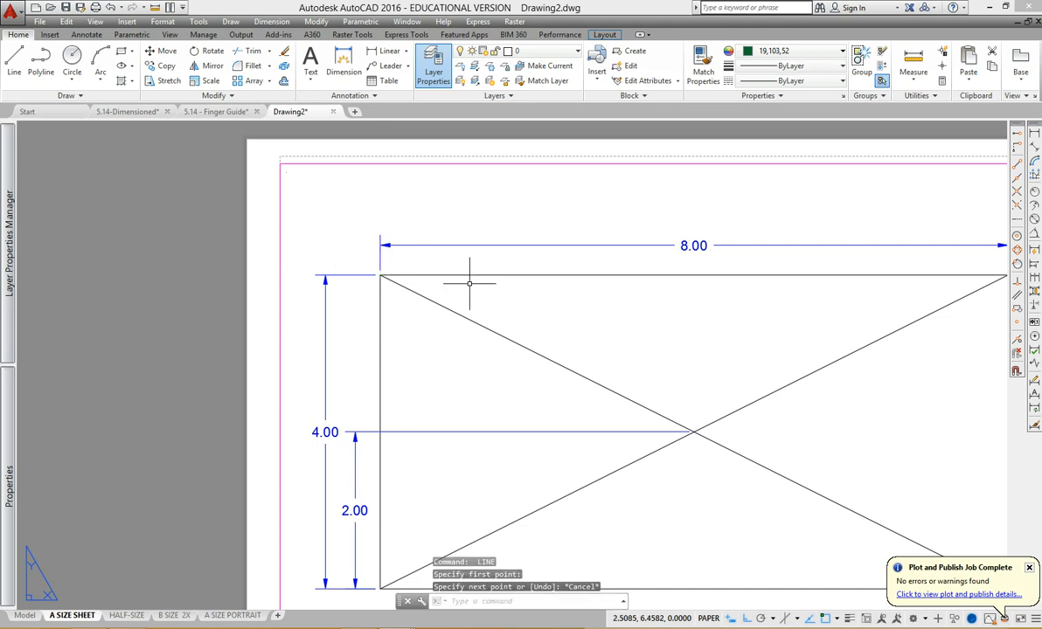
scroll(470, 285, "down", 2)
middle_click_drag(476, 288, 388, 267)
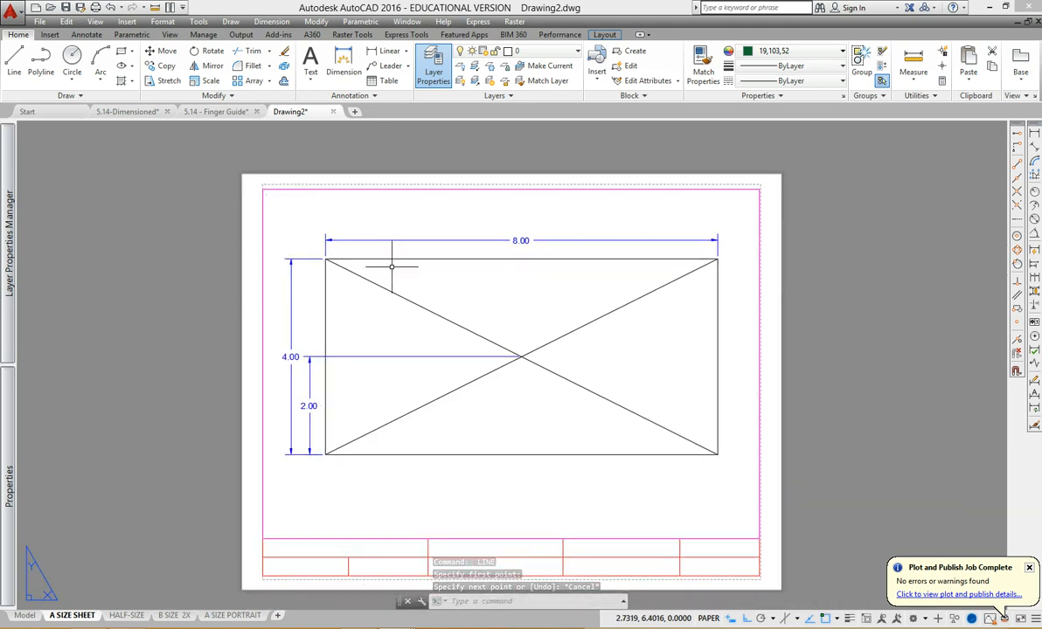
Step: Switch to the HALF-SIZE layout and check the scale of its magenta viewport by selecting the border
left_click(125, 616)
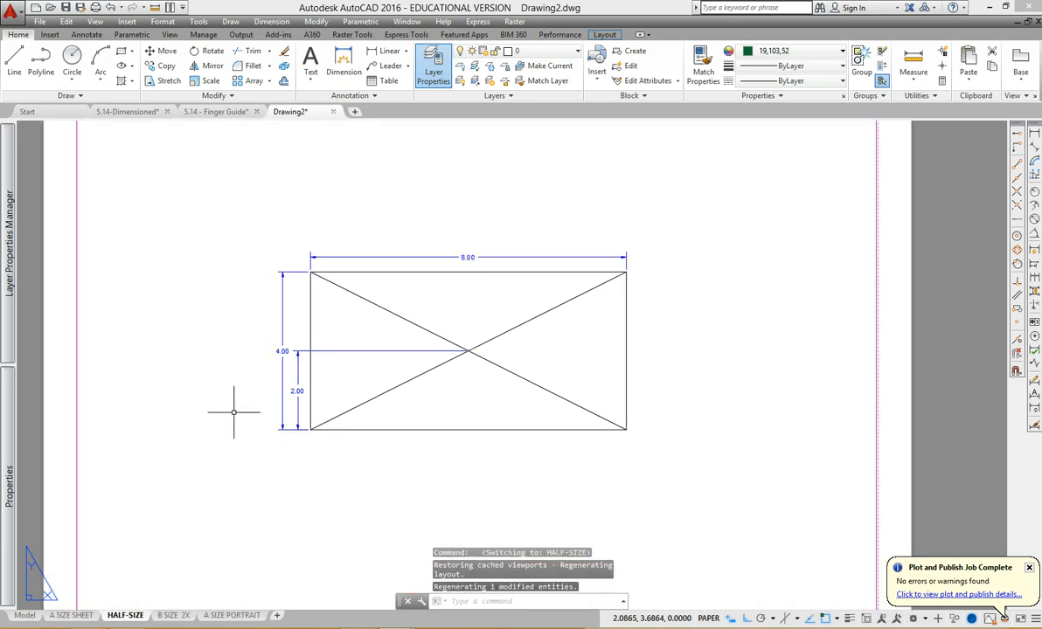
scroll(240, 410, "down", 3)
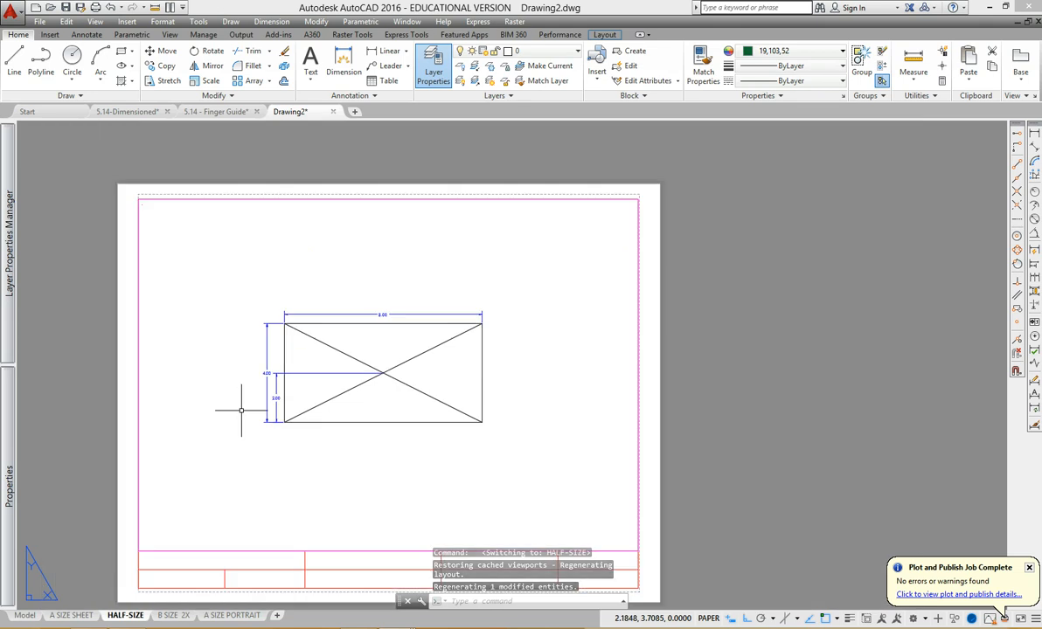
middle_click_drag(232, 447, 298, 413)
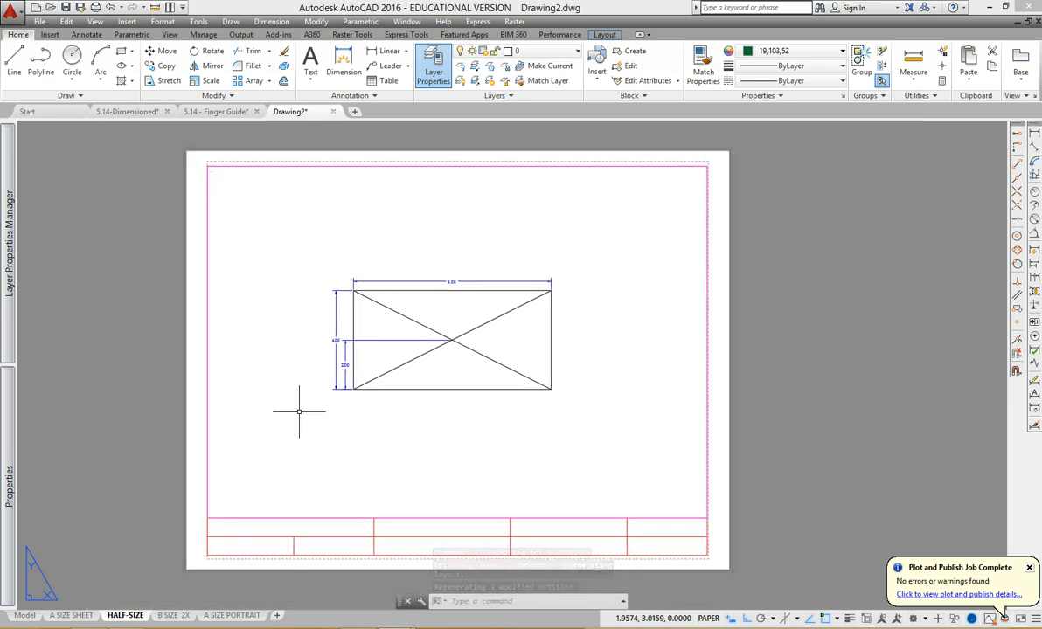
left_click(206, 443)
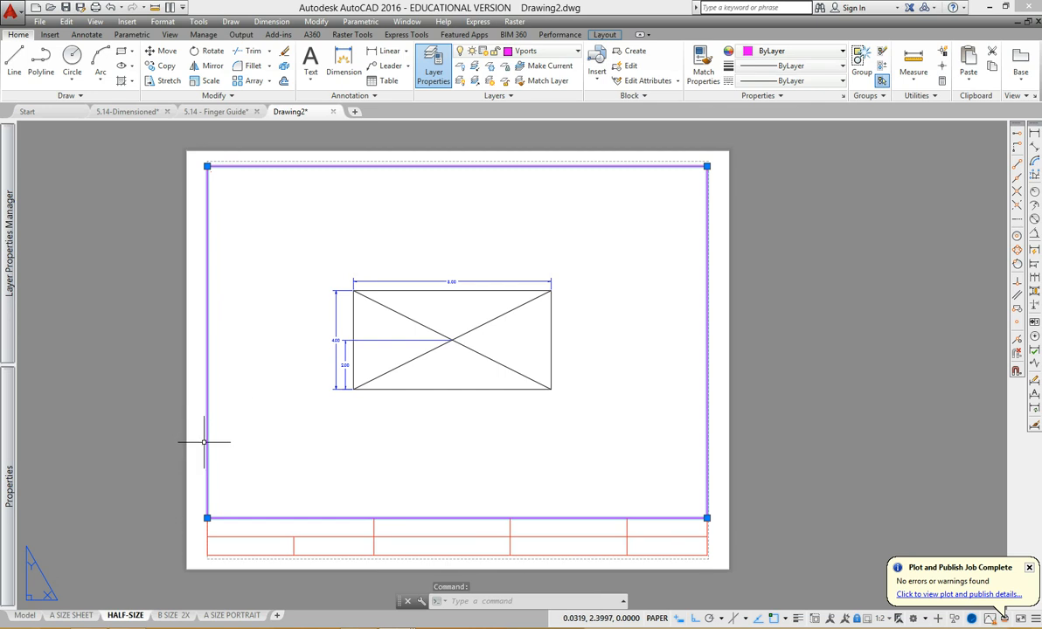
key("Escape")
Step: Check the spacing between the rectangle's upper-left corner and the blue 8.00 dimension line with a temporary line in paper space
scroll(349, 281, "up", 4)
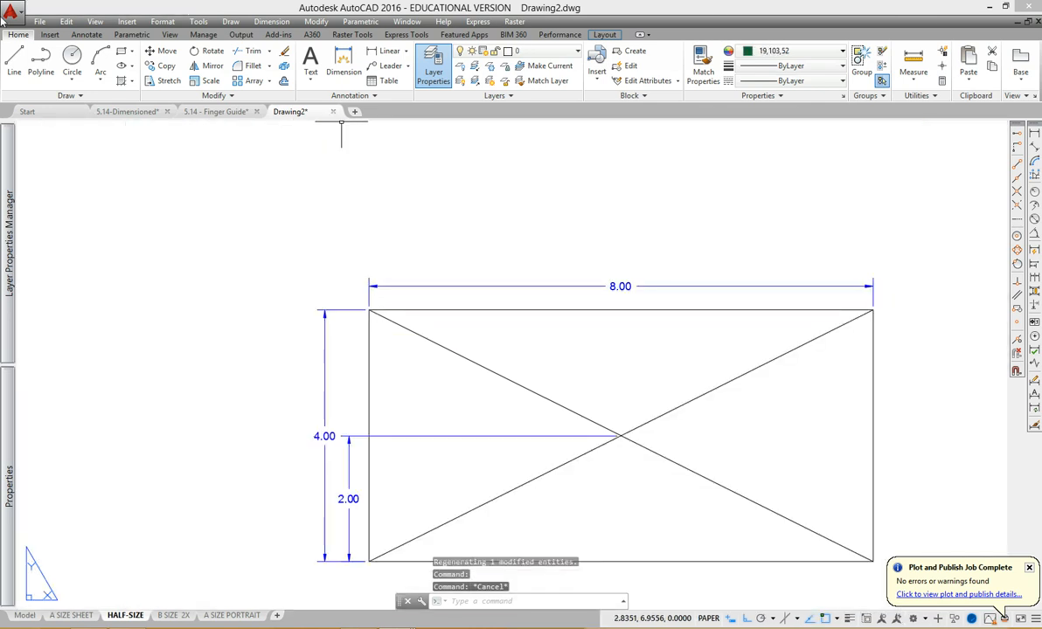
left_click(14, 62)
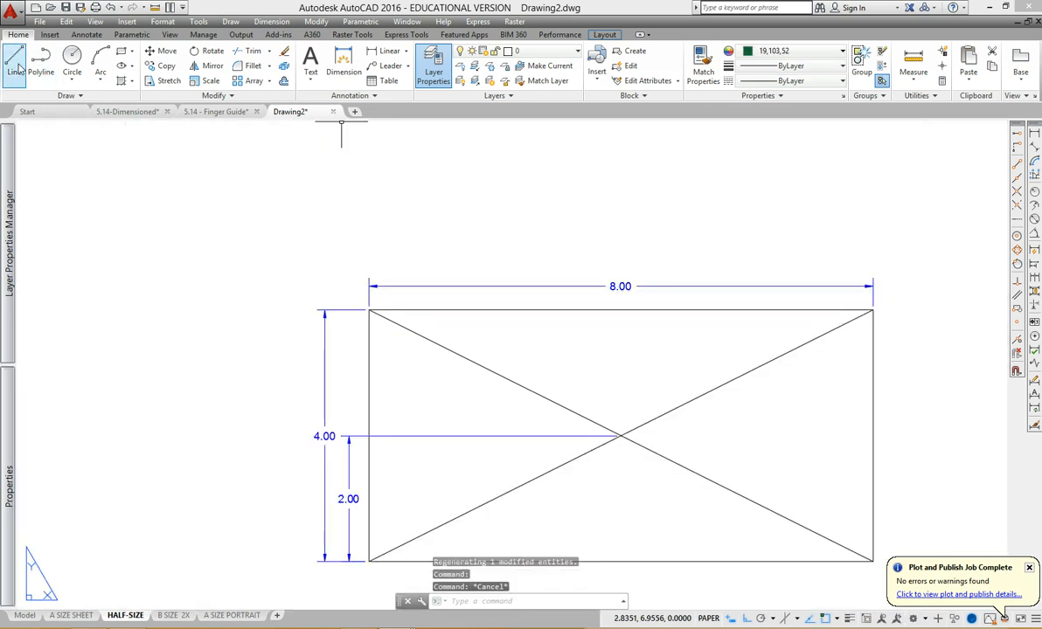
left_click(368, 310)
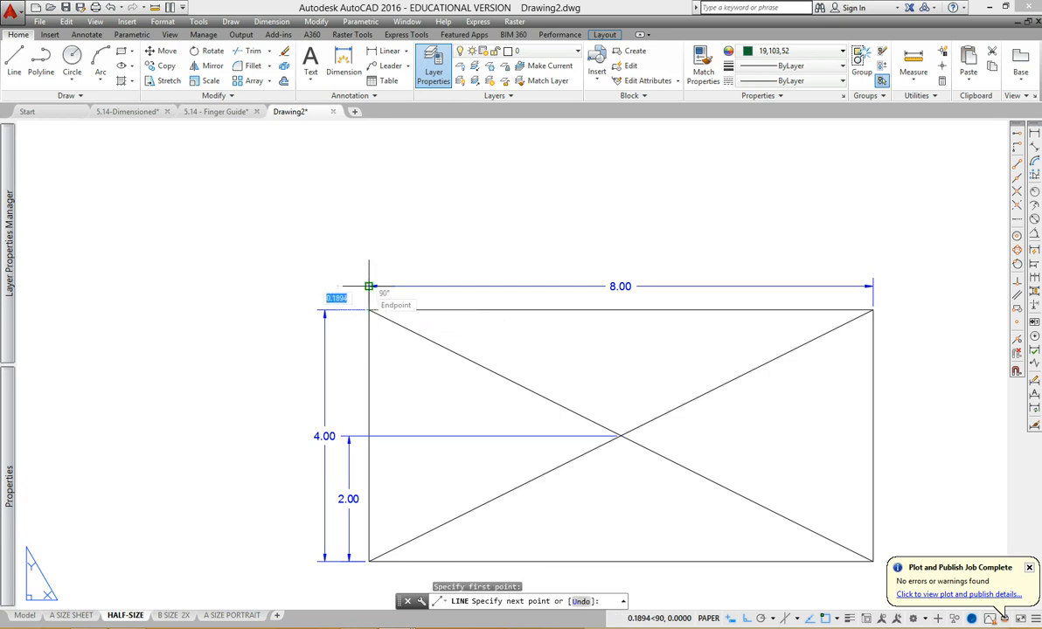
key("Escape")
Step: Check the text height of the blue 8.00 dimension with a temporary vertical line across its first digit
scroll(603, 287, "up", 6)
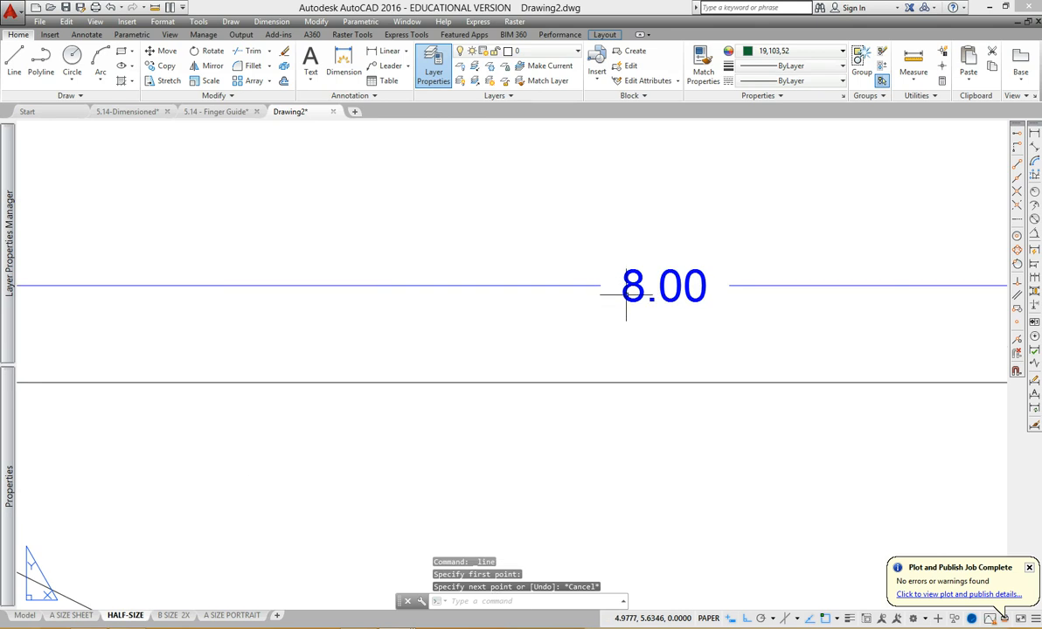
key("Return")
left_click(629, 292)
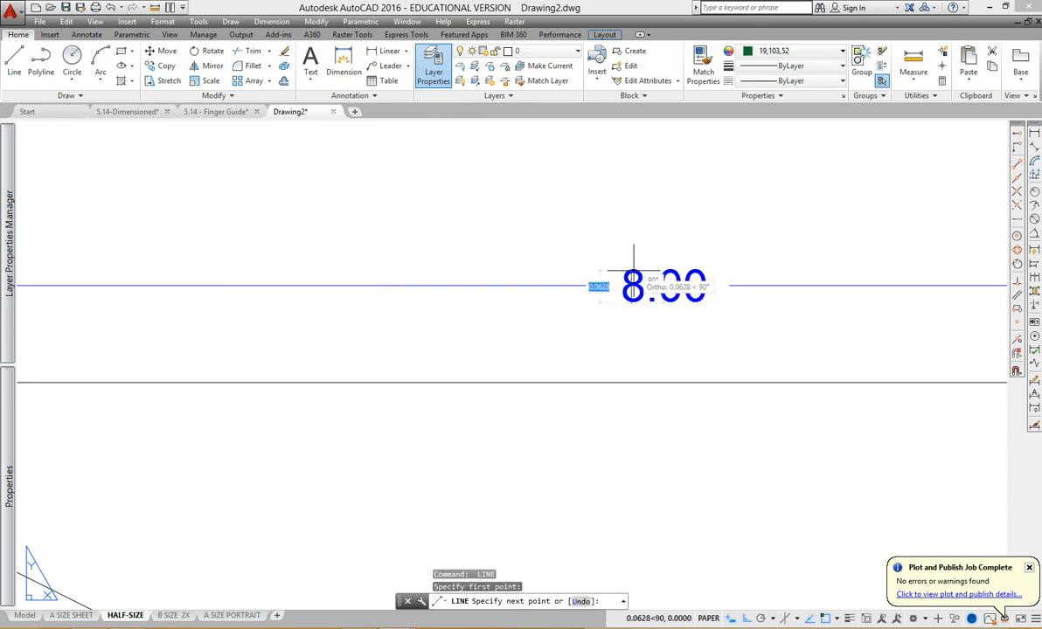
key("Escape")
scroll(634, 272, "down", 5)
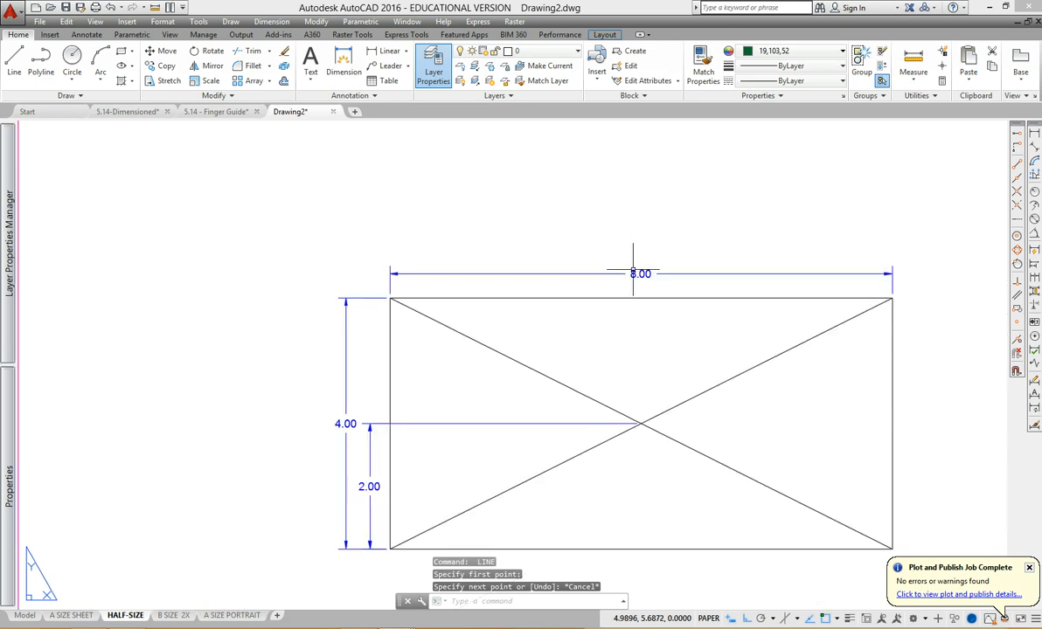
scroll(634, 271, "down", 2)
middle_click_drag(631, 273, 502, 240)
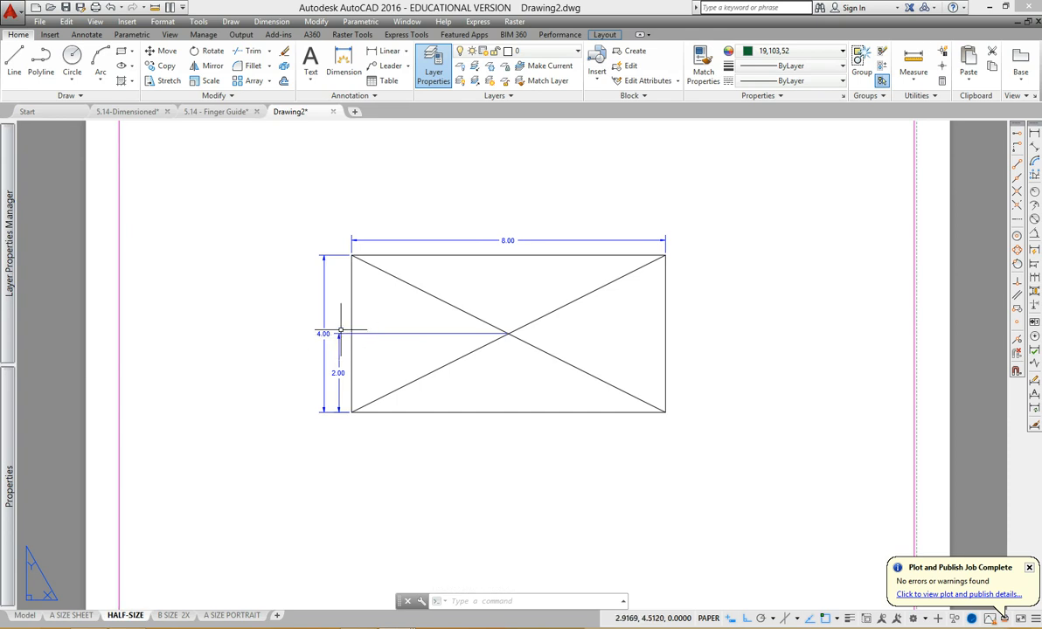
Step: Switch to the B SIZE 2X layout and check its magenta viewport border
left_click(174, 616)
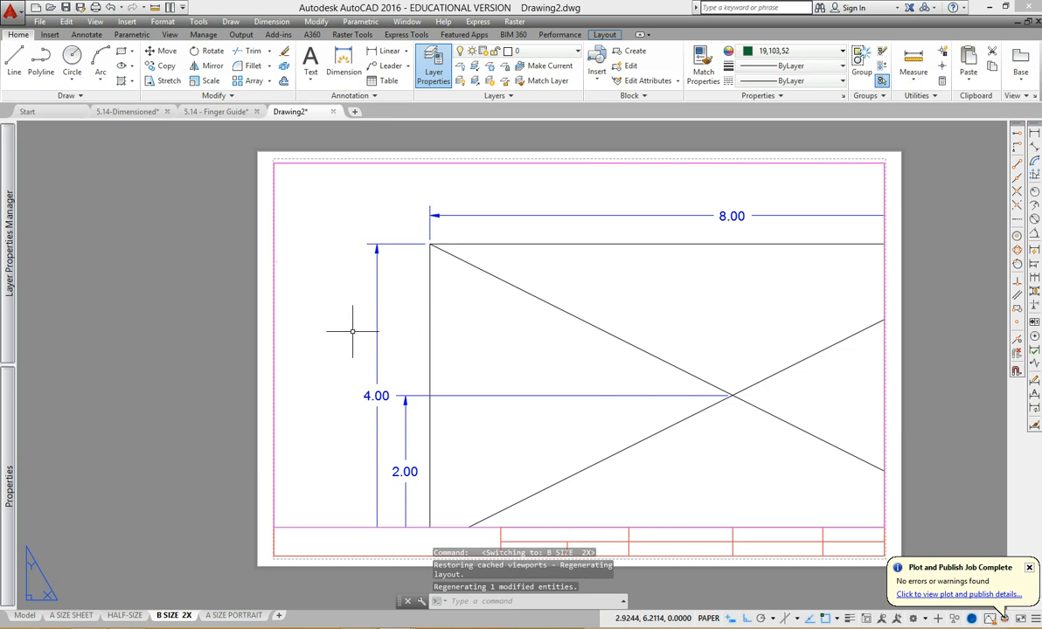
left_click(276, 334)
key("Escape")
Step: Check how far the 8.00 dimension line sits above the rectangle's upper-left corner on this layout with a temporary line
left_click(10, 63)
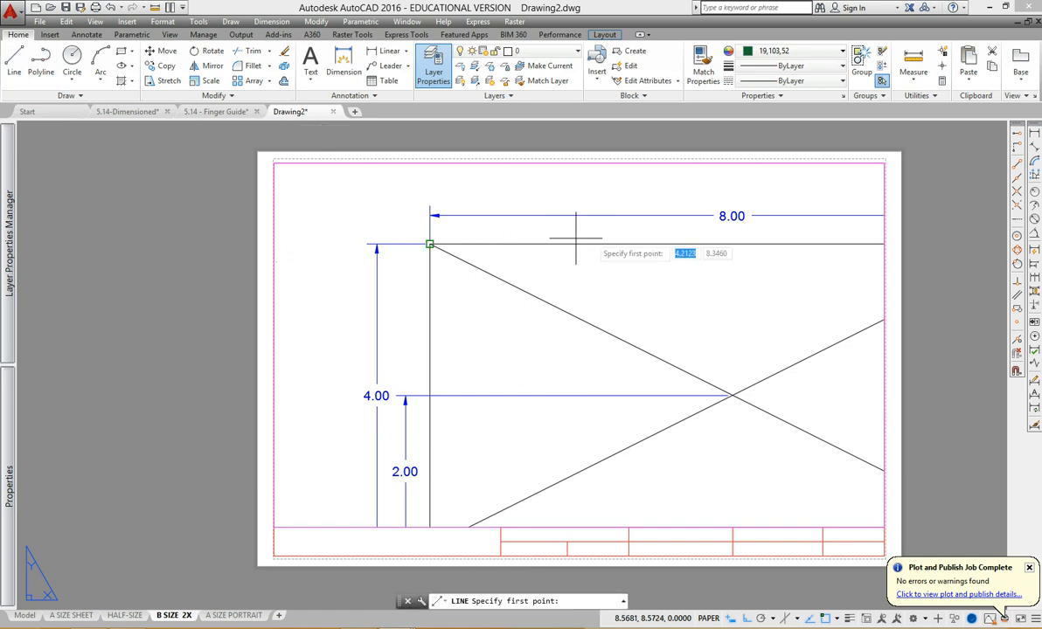
left_click(429, 244)
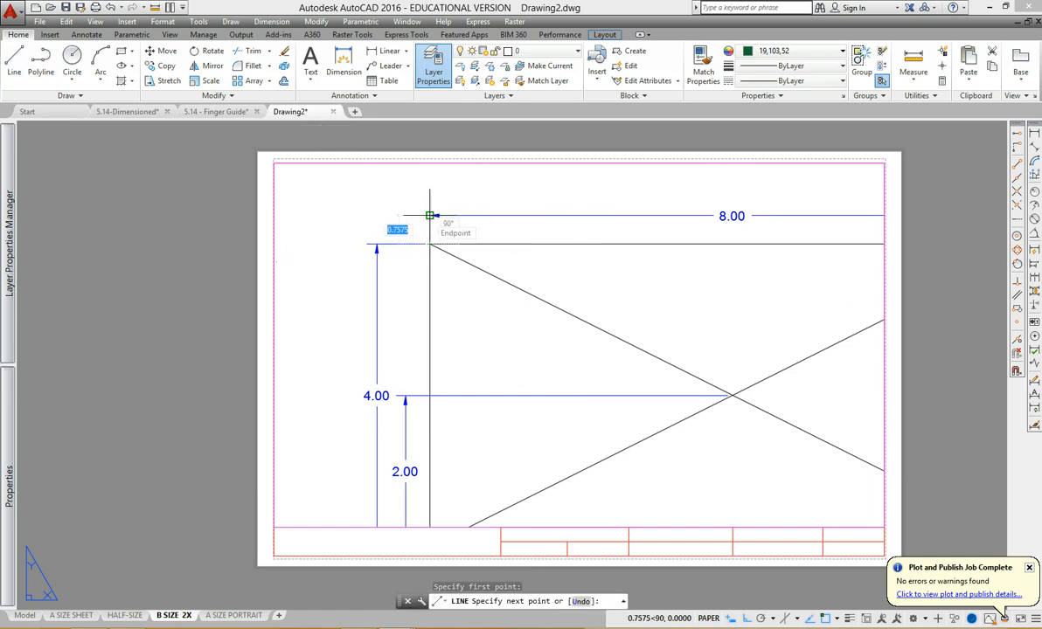
key("Escape")
scroll(460, 218, "down", 2)
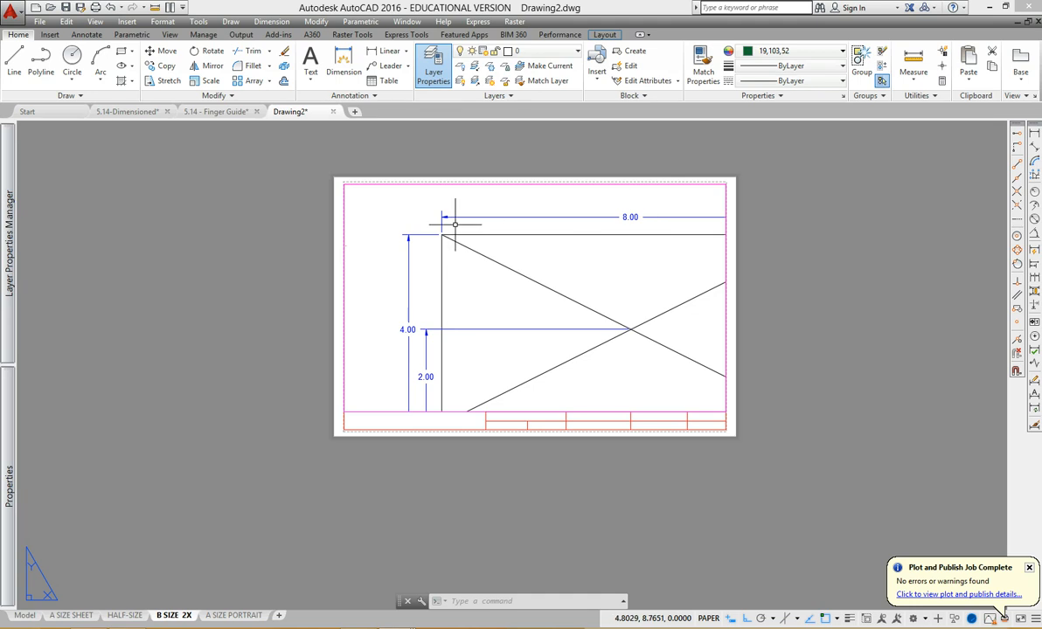
Step: Return to the A SIZE SHEET layout and turn on the Text layer
left_click(77, 617)
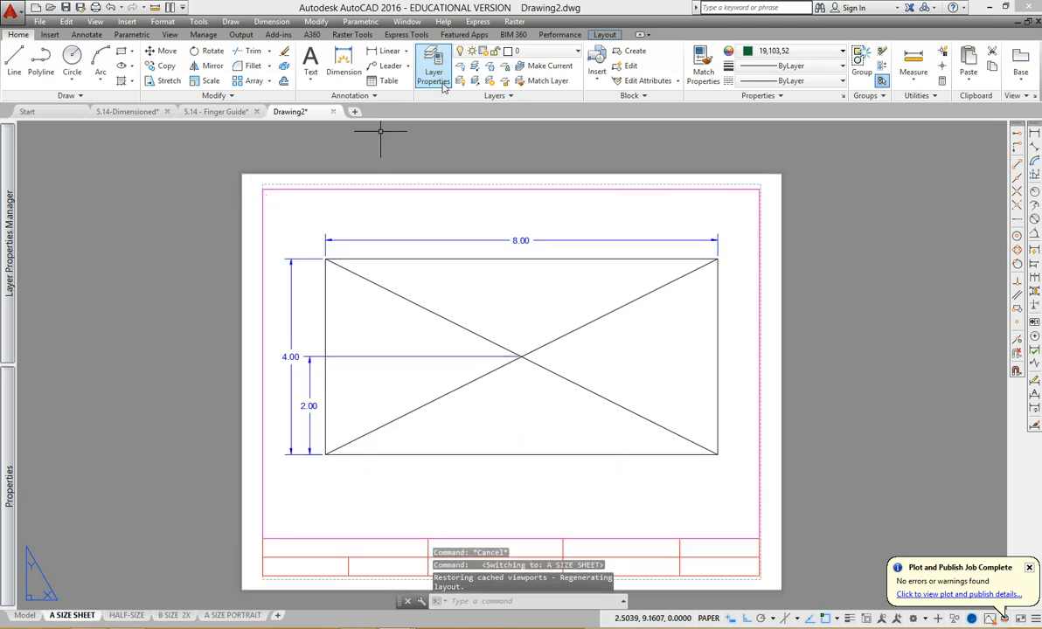
left_click(533, 54)
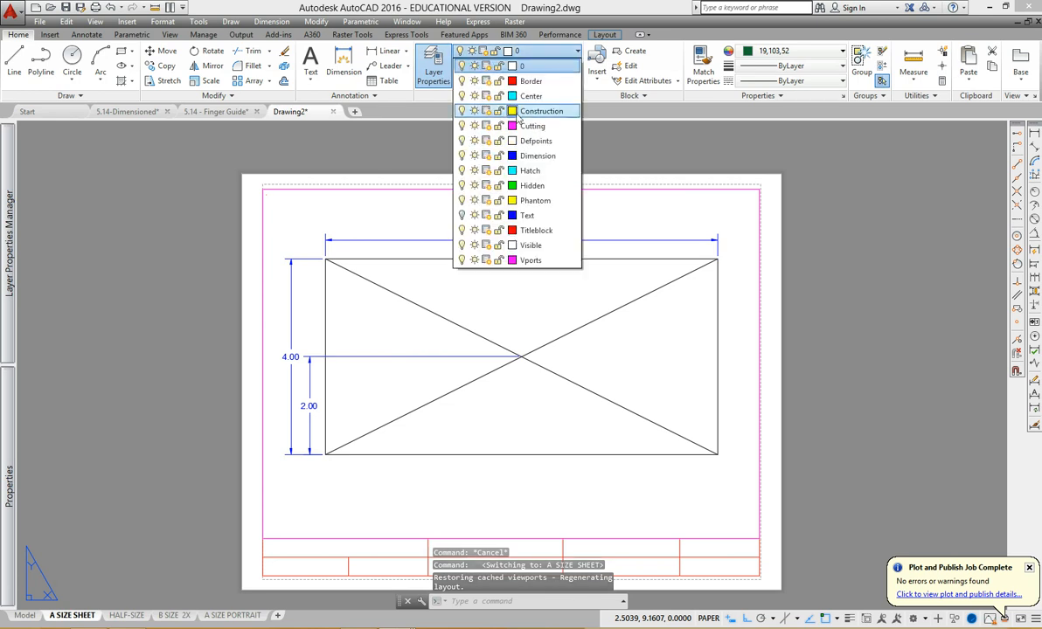
left_click(461, 215)
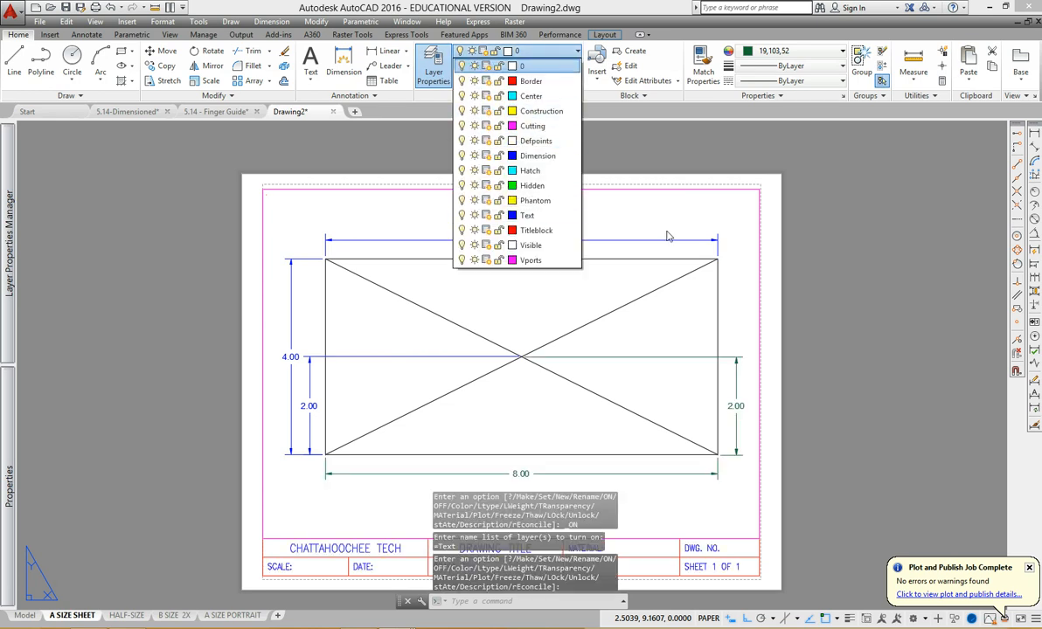
middle_click_drag(741, 504, 682, 463)
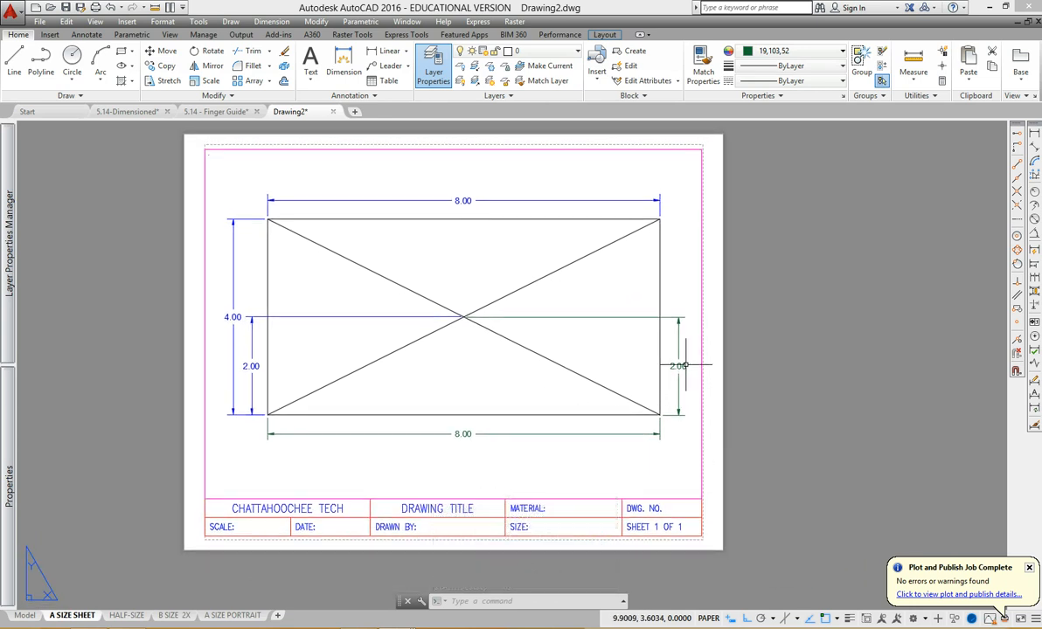
Step: Inspect the green 2.00 and 8.00 dimensions by selecting each one briefly, leaving nothing selected
left_click(685, 365)
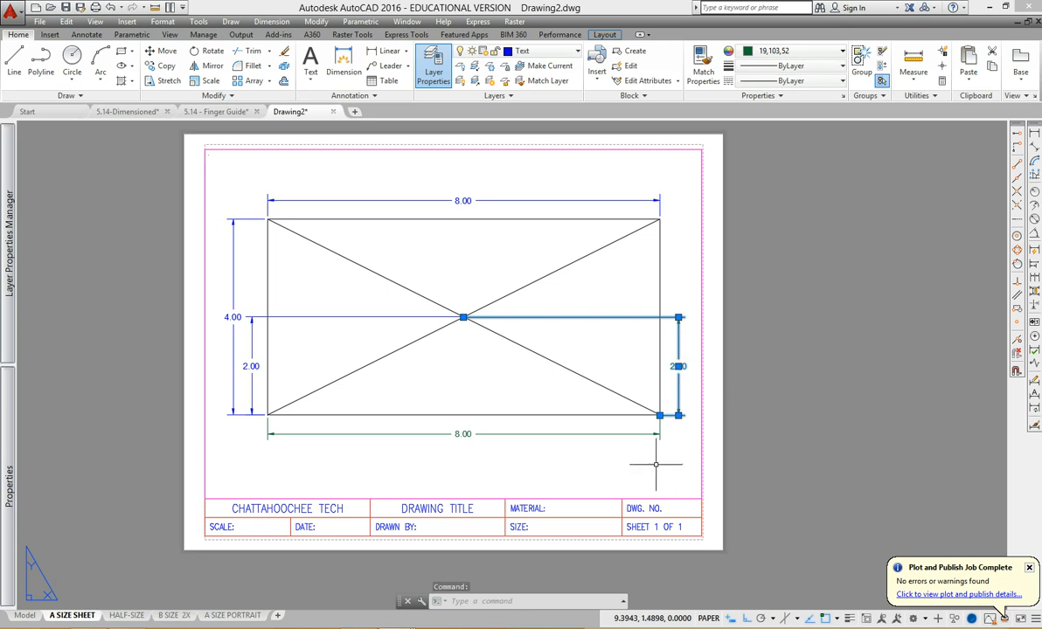
key("Escape")
left_click(644, 435)
key("Escape")
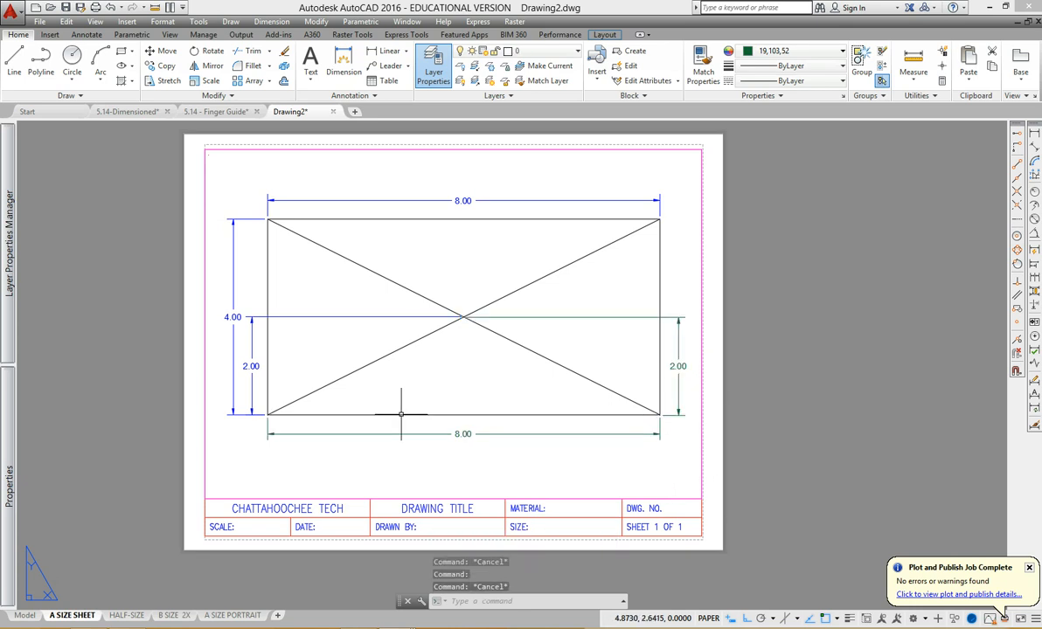
Step: On the HALF-SIZE layout, check the spacing from the rectangle's lower-right corner to the green 2.00 dimension with a temporary line
left_click(127, 615)
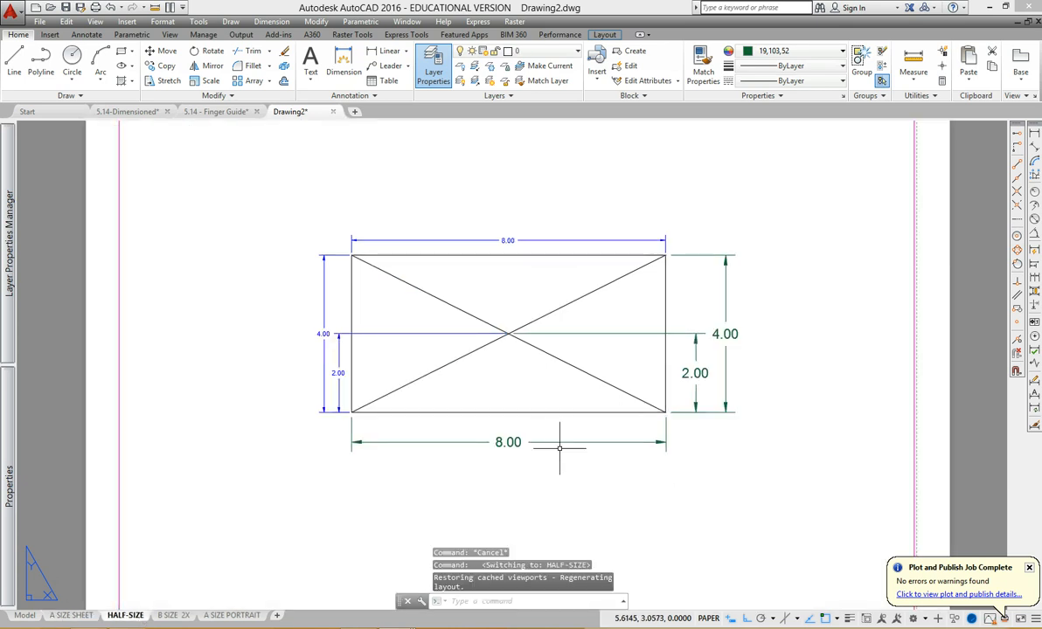
scroll(699, 376, "down", 3)
middle_click_drag(751, 407, 562, 374)
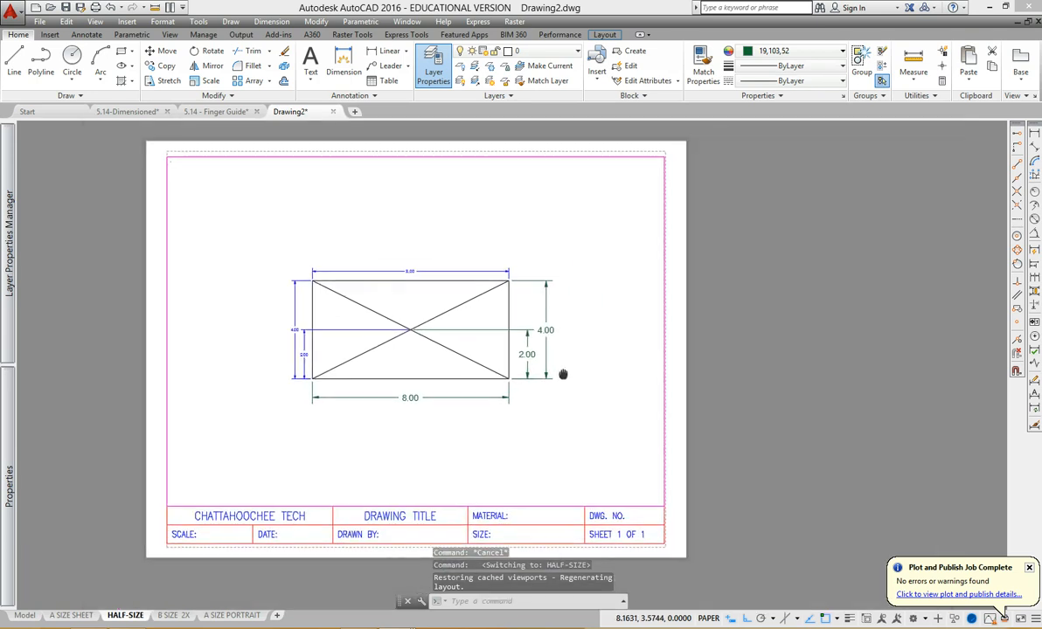
scroll(508, 389, "up", 4)
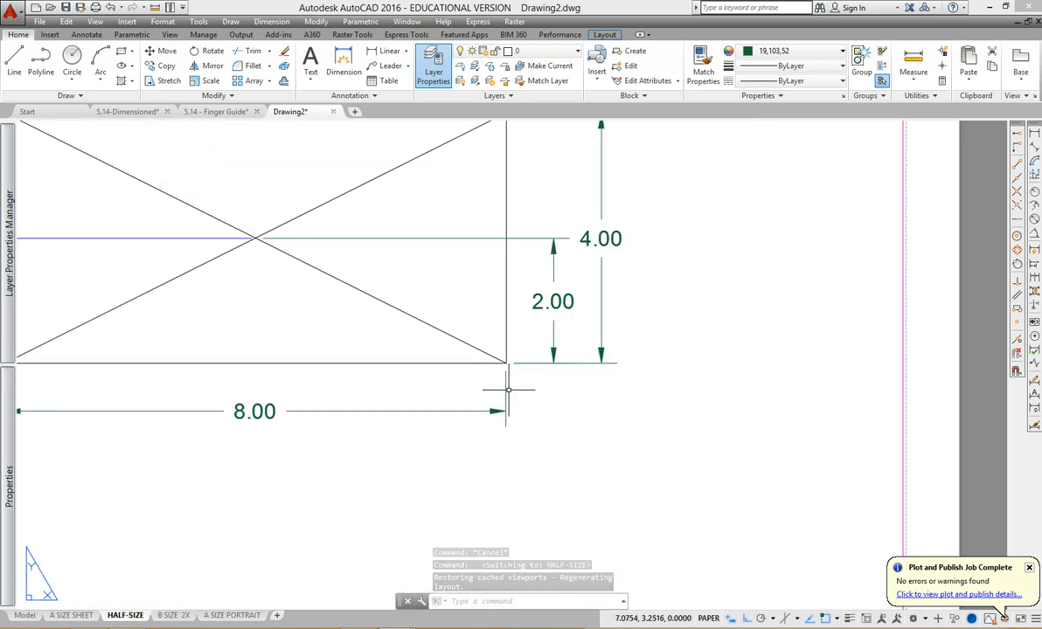
left_click(14, 63)
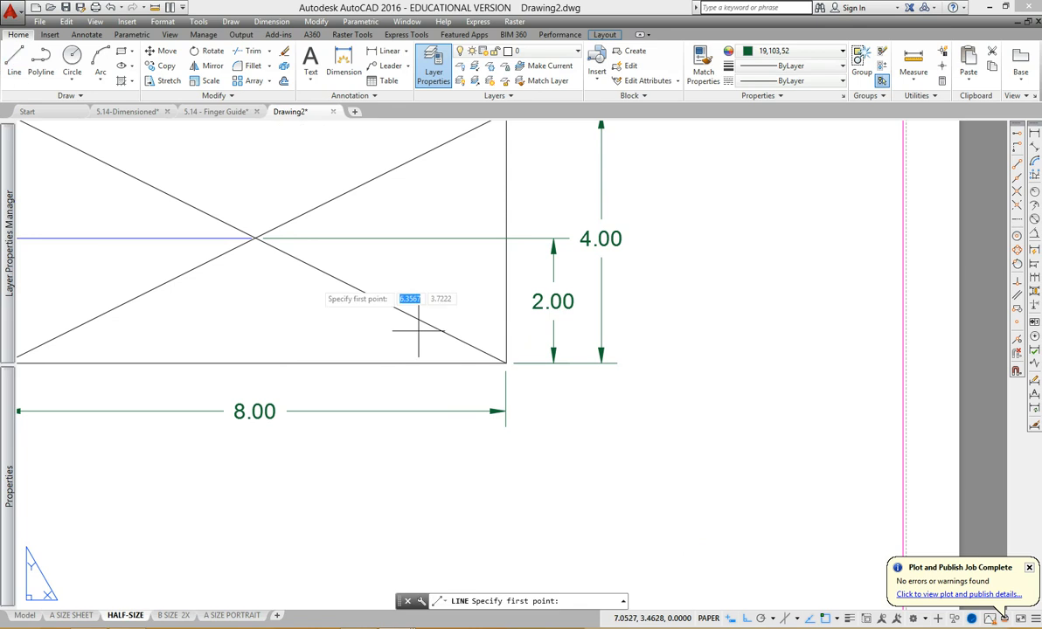
left_click(505, 363)
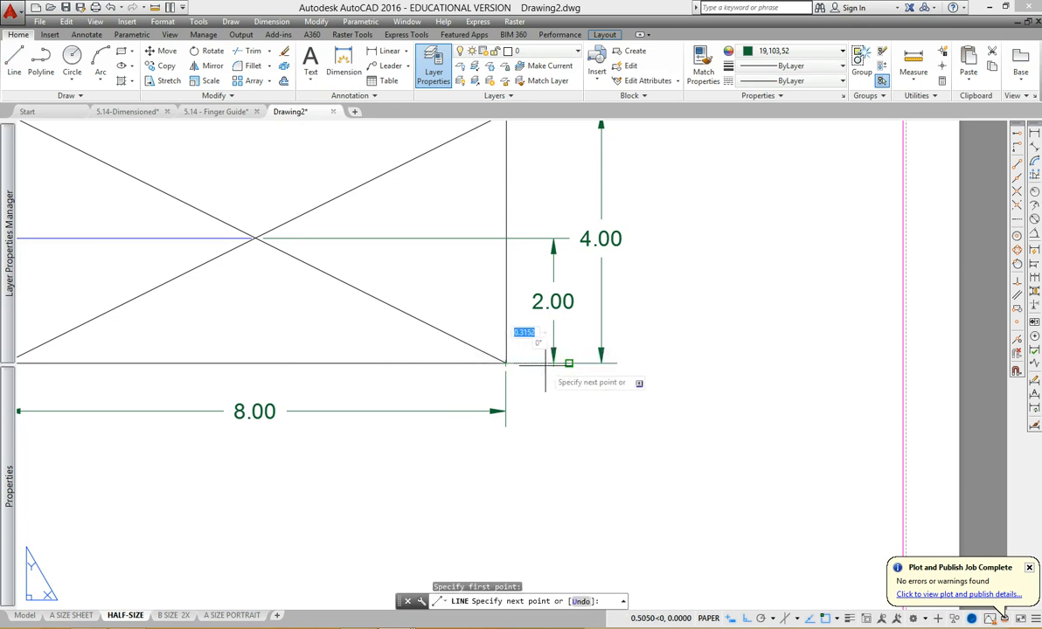
key("Escape")
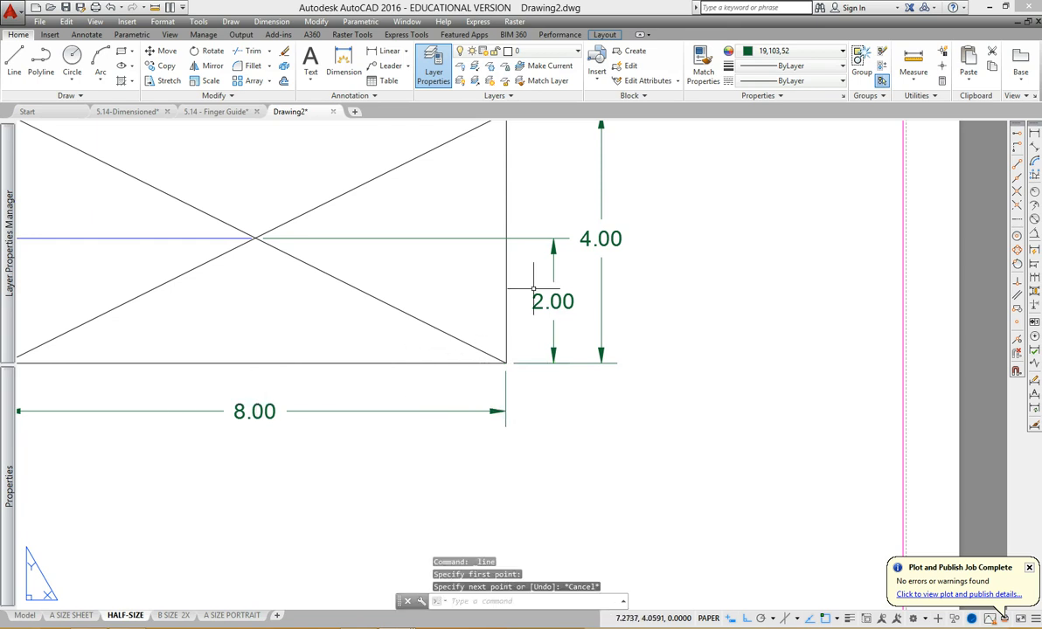
Step: Check the text height of the green 2.00 dimension with a temporary vertical line across its first digit
key("Return")
scroll(536, 289, "up", 4)
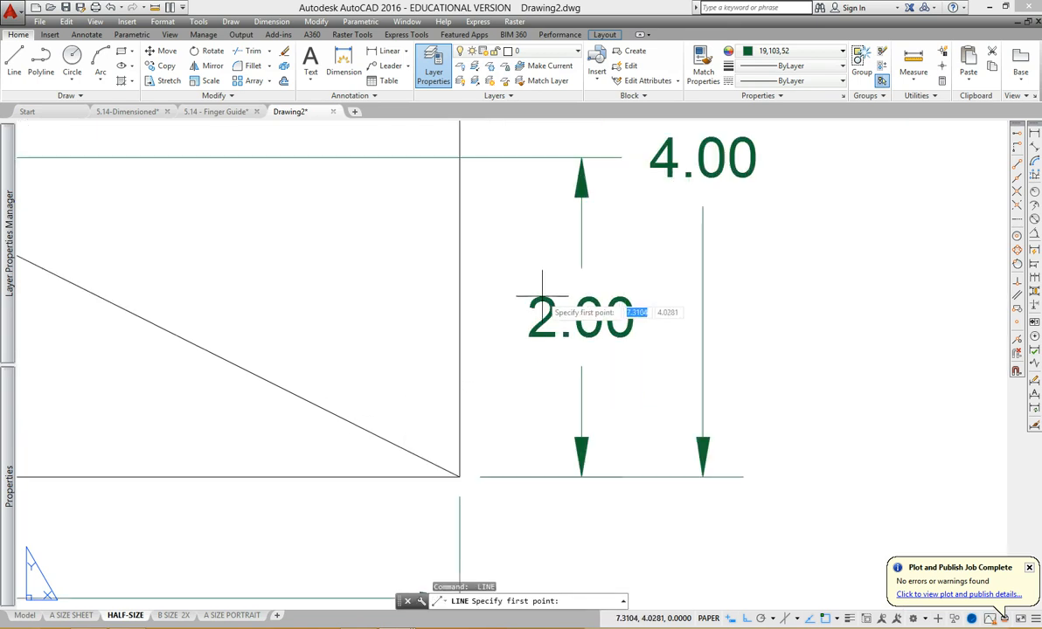
left_click(541, 306)
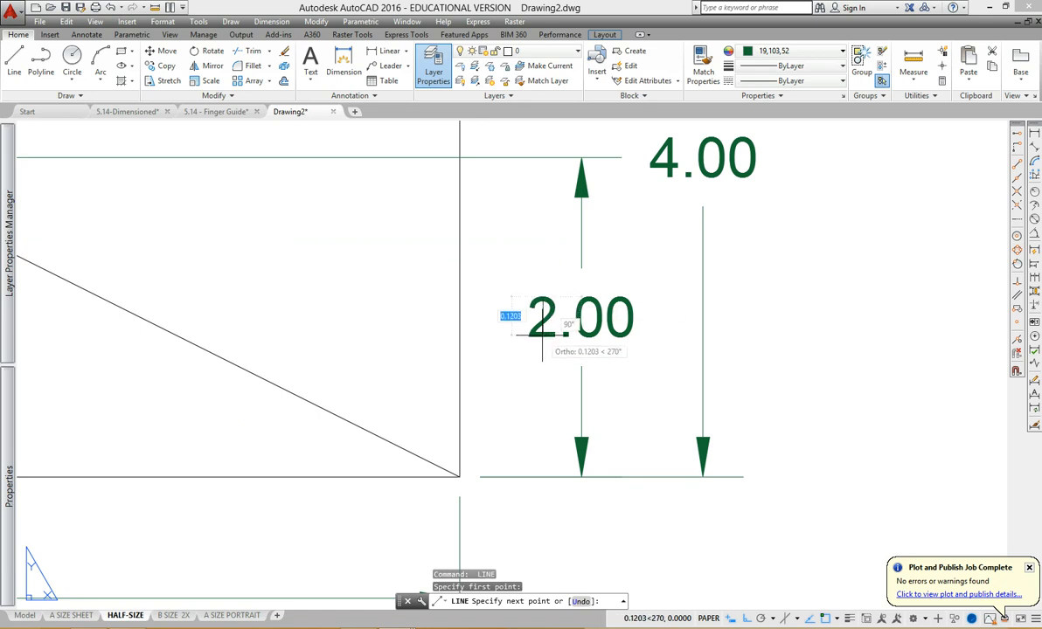
key("Escape")
scroll(542, 337, "down", 5)
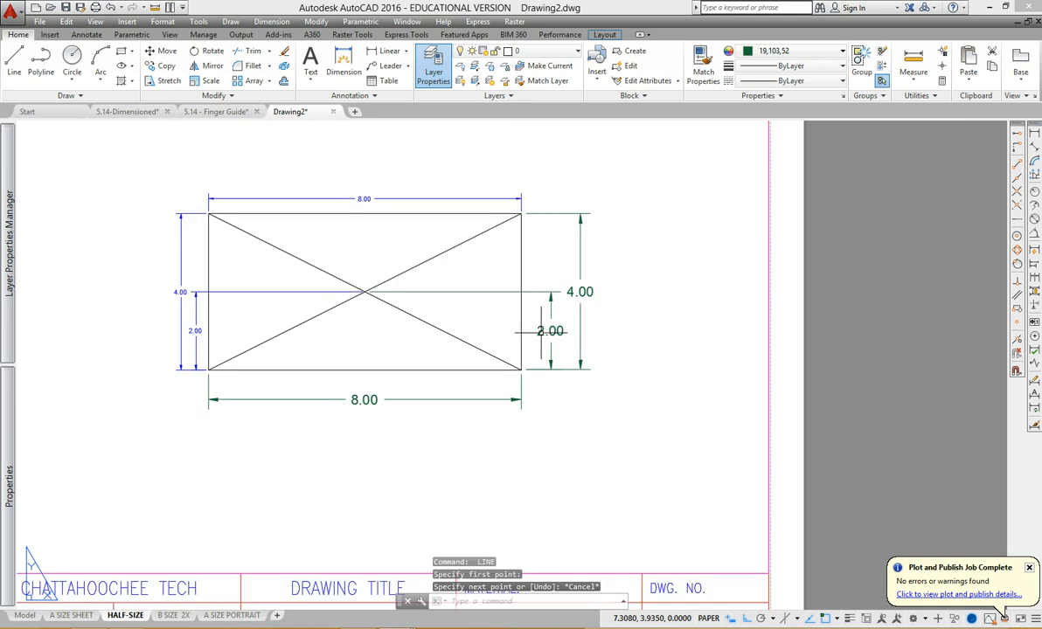
scroll(540, 332, "down", 3)
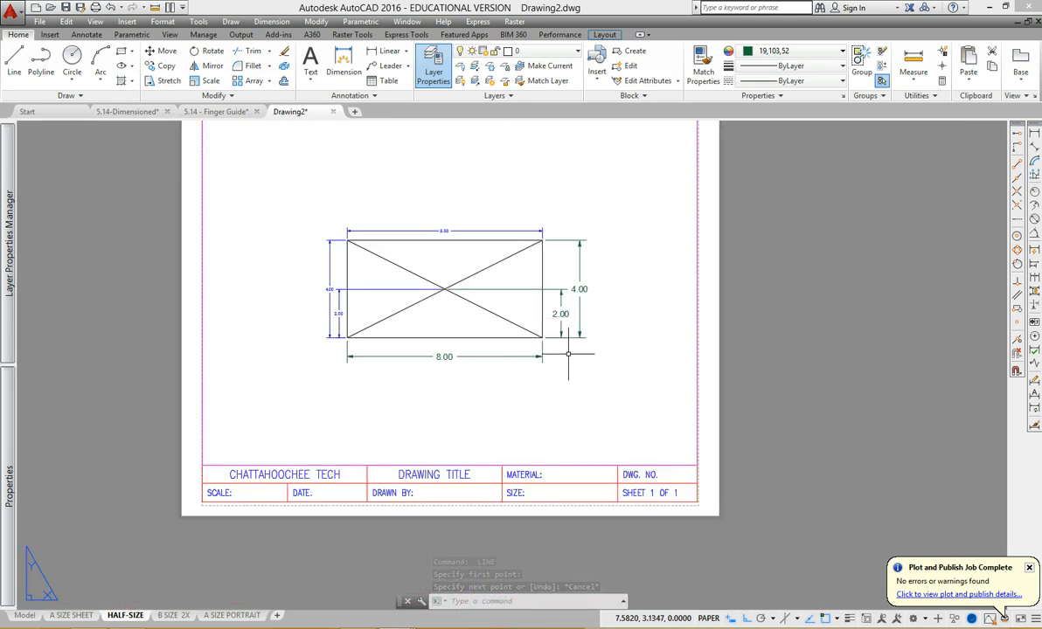
Step: On the B SIZE 2X layout, check the spacing from the rectangle's upper-left corner to the green 2.00 dimension with a temporary line
left_click(173, 616)
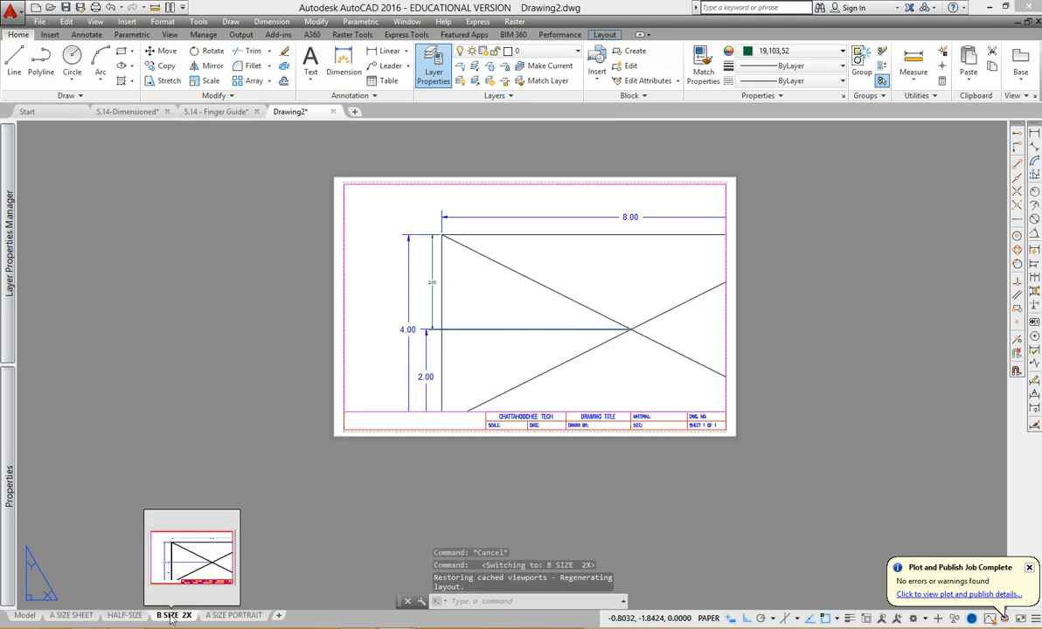
scroll(436, 249, "up", 4)
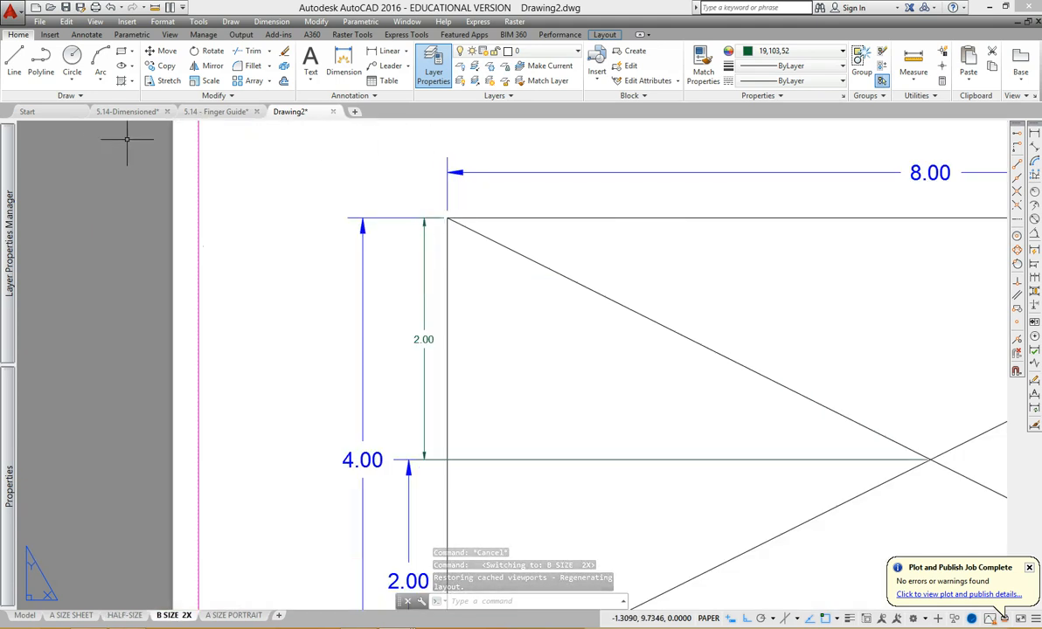
type("l")
key("Return")
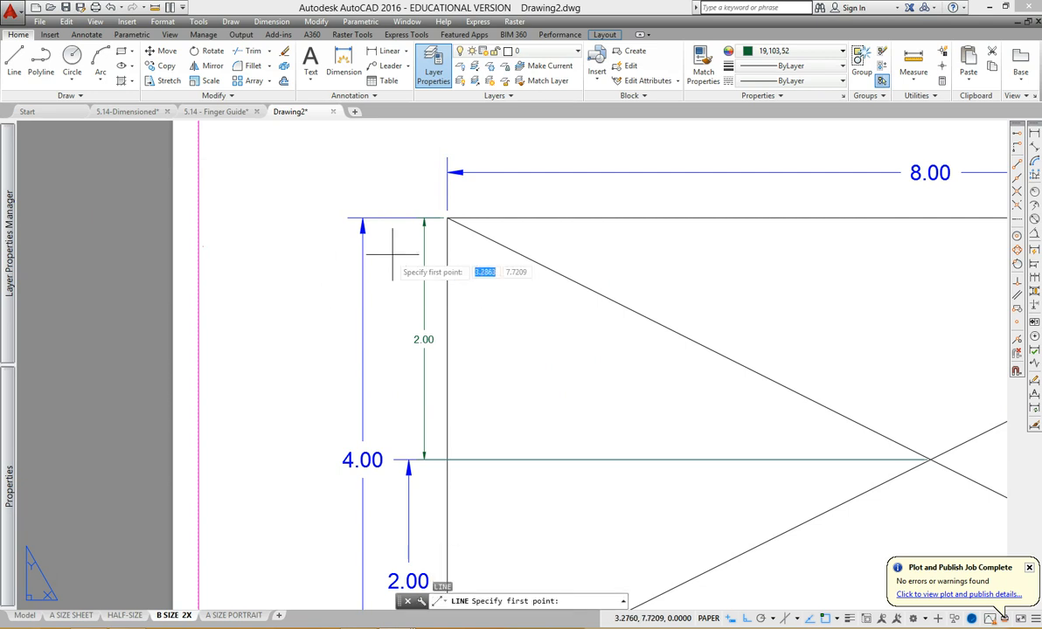
left_click(446, 218)
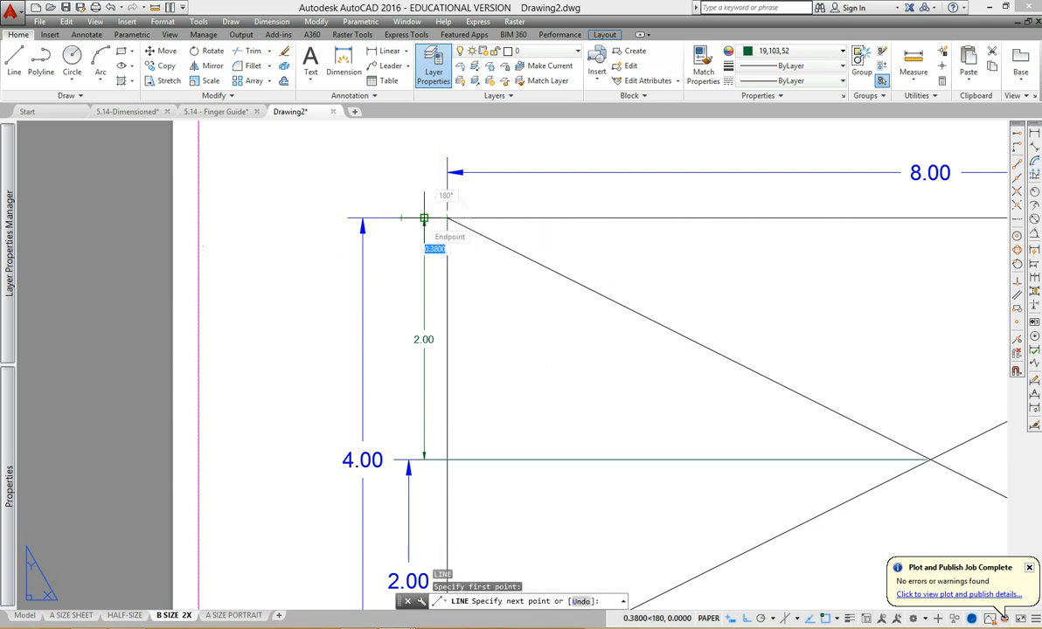
key("Escape")
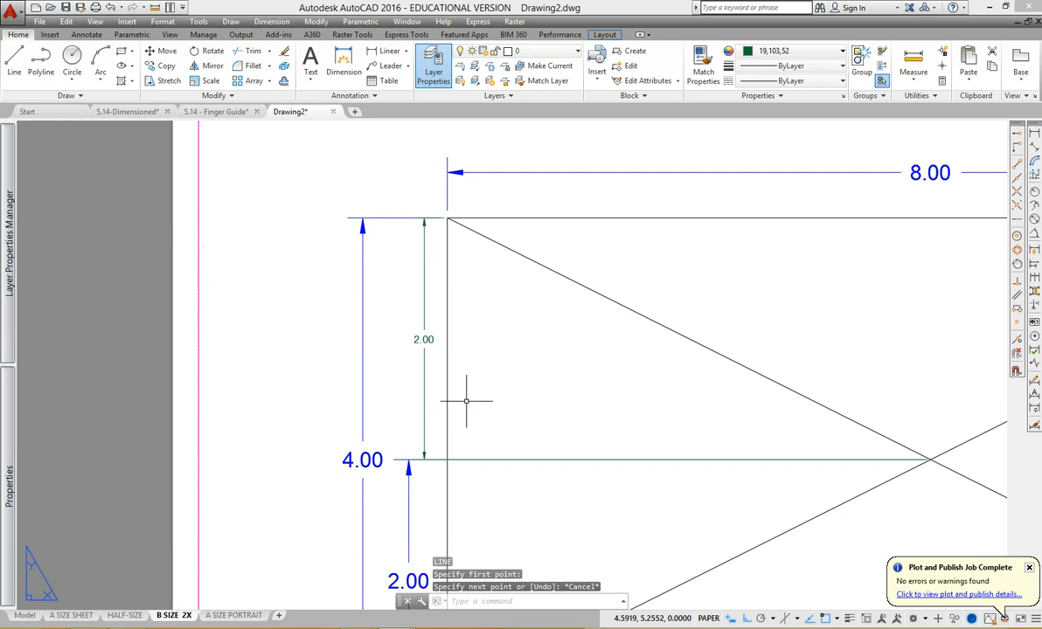
Step: Check the green 2.00 dimension's text height on the B SIZE 2X layout with a temporary vertical line across its first digit
scroll(418, 341, "up", 2)
key("Return")
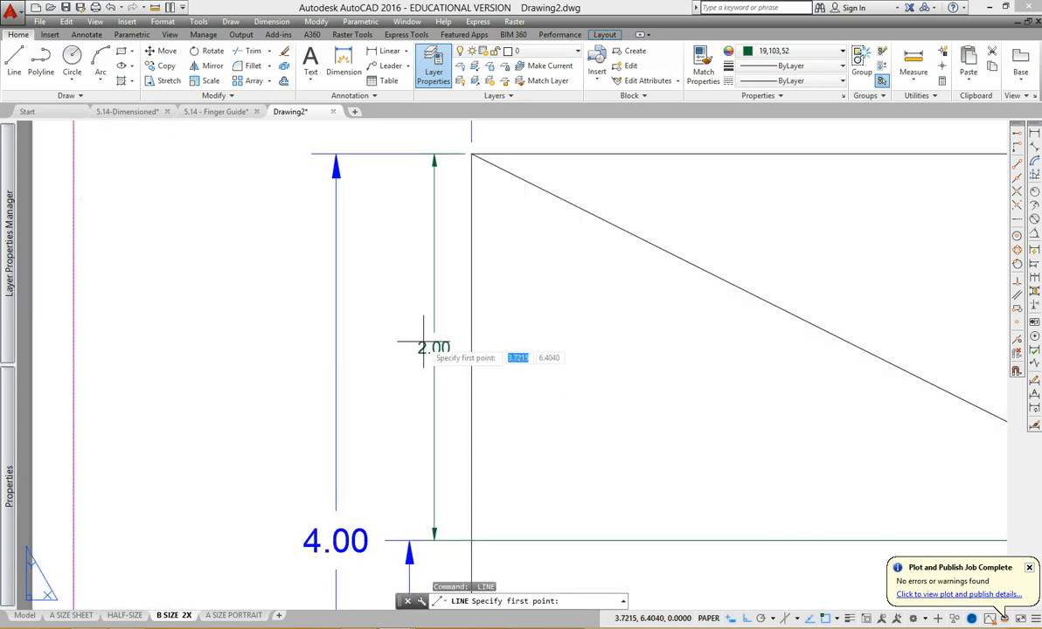
left_click(423, 347)
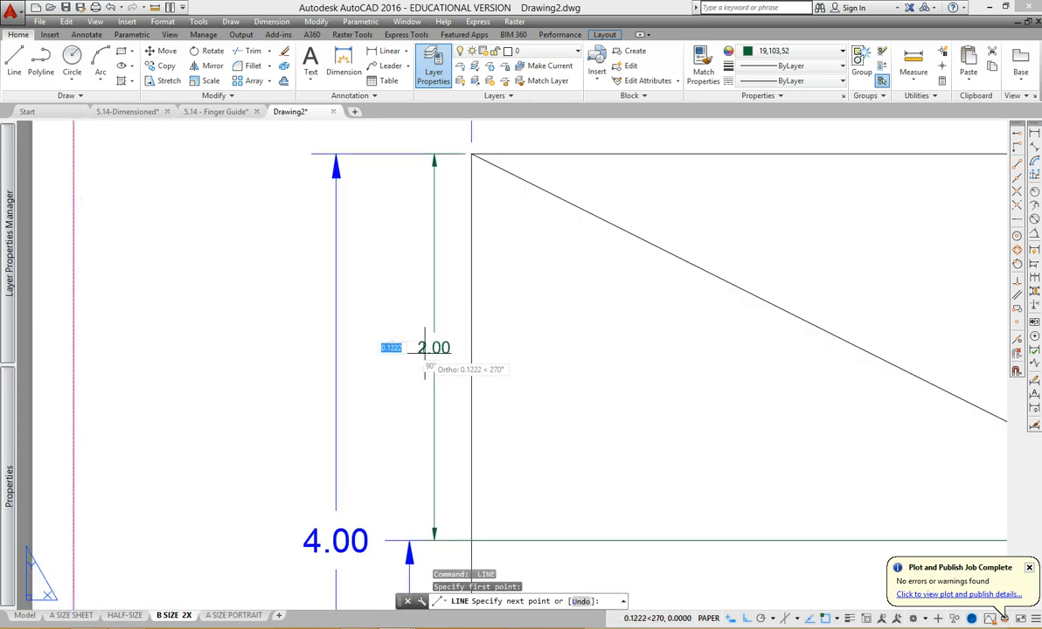
key("Escape")
scroll(424, 347, "down", 6)
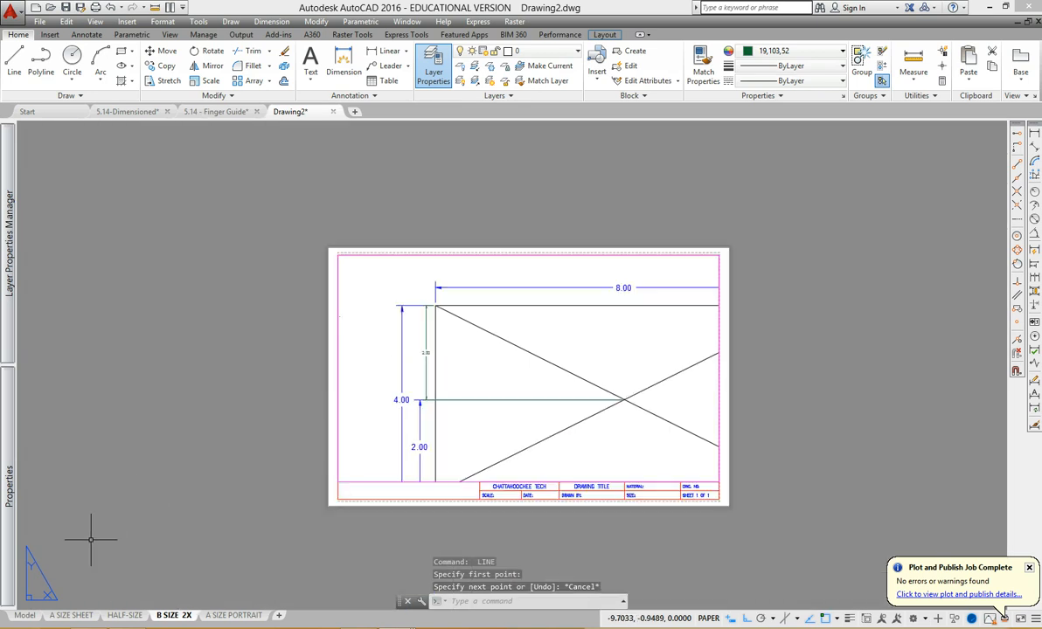
Step: Return to the HALF-SIZE layout and unlock its magenta viewport, keeping the whole sheet in view
left_click(133, 616)
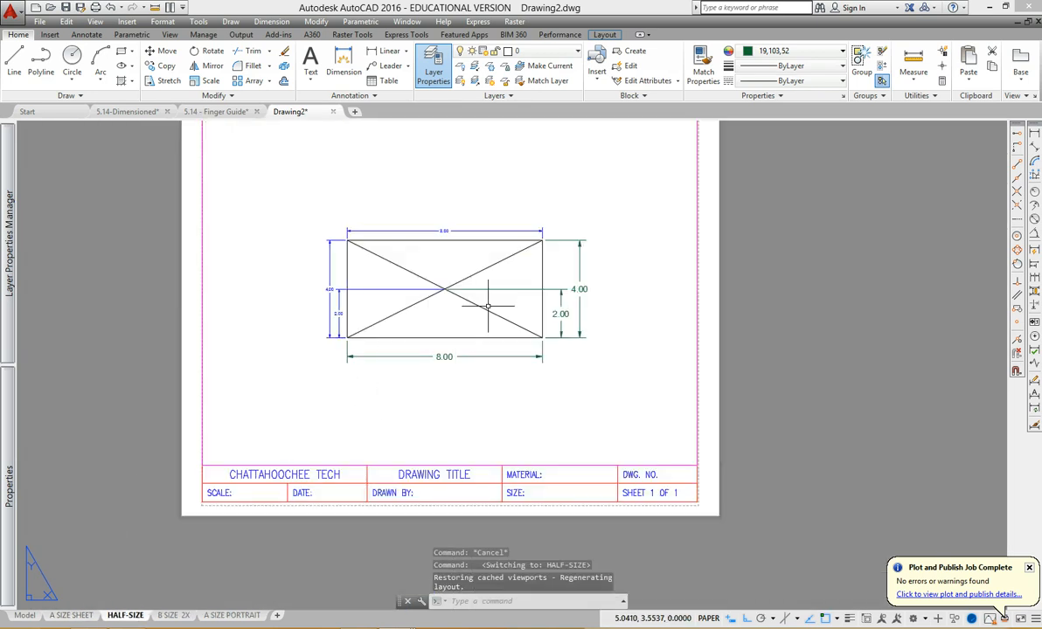
middle_click_drag(539, 179, 539, 225)
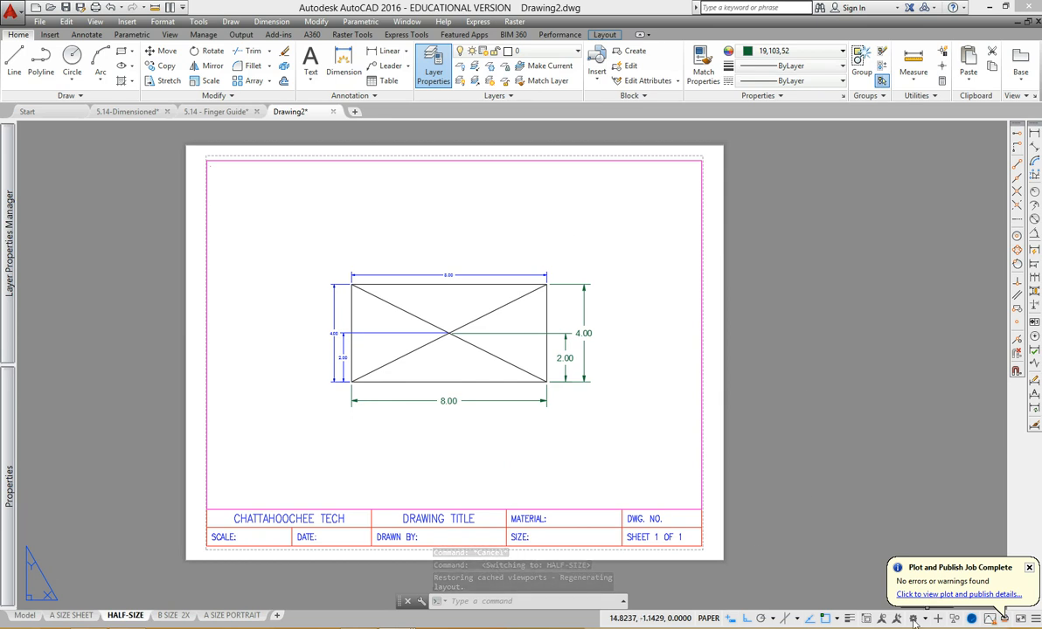
left_click(700, 408)
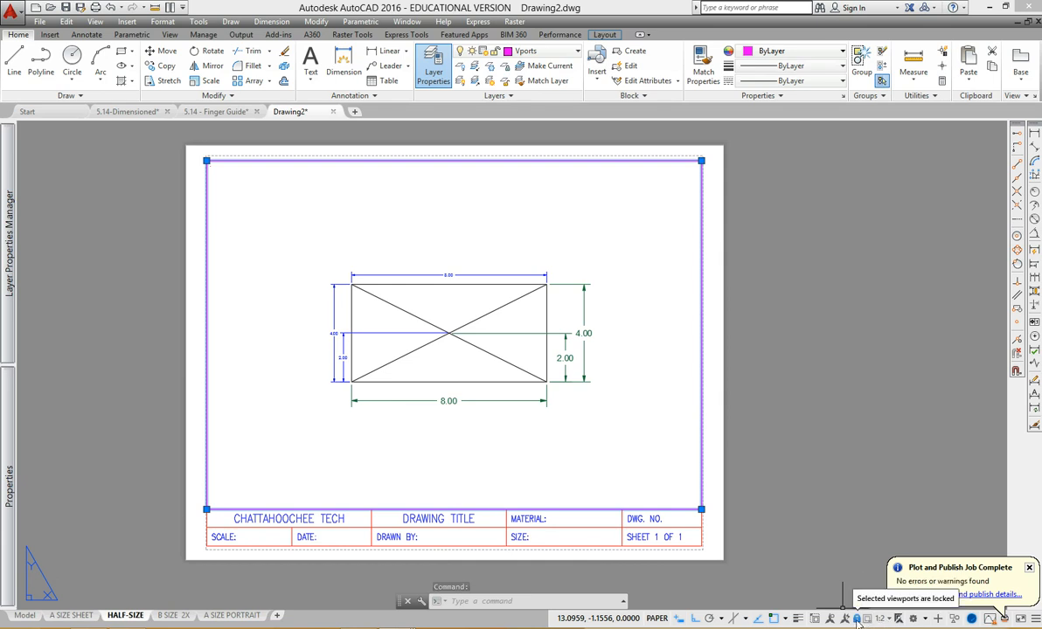
middle_click_drag(658, 330, 640, 335)
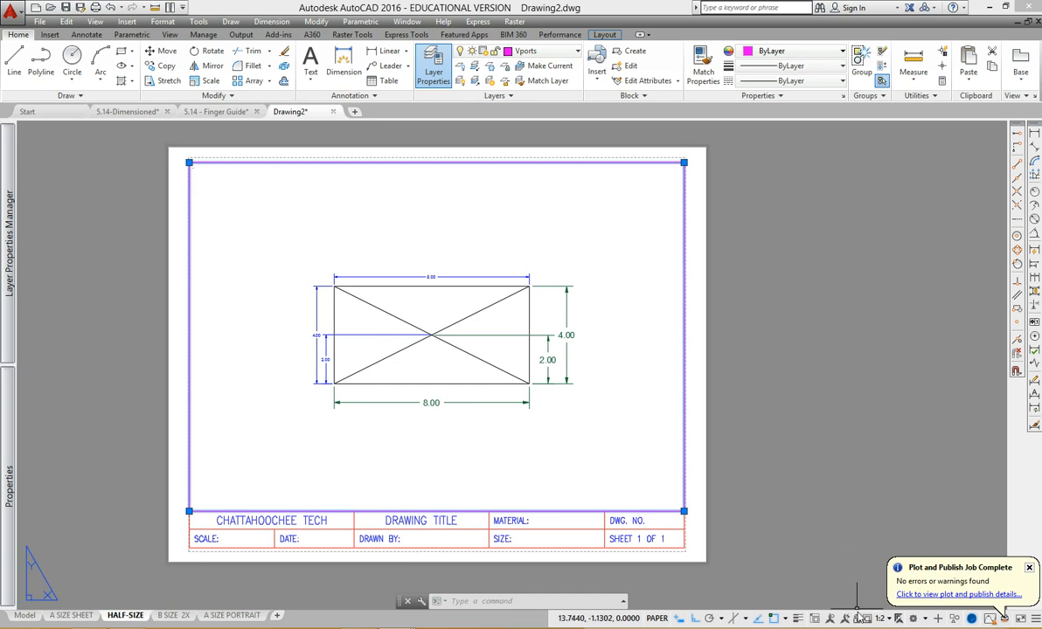
Step: Inside the viewport's model space, shift the rectangle's view away from the green paper-space dimensions, and undo the shift
left_click(657, 618)
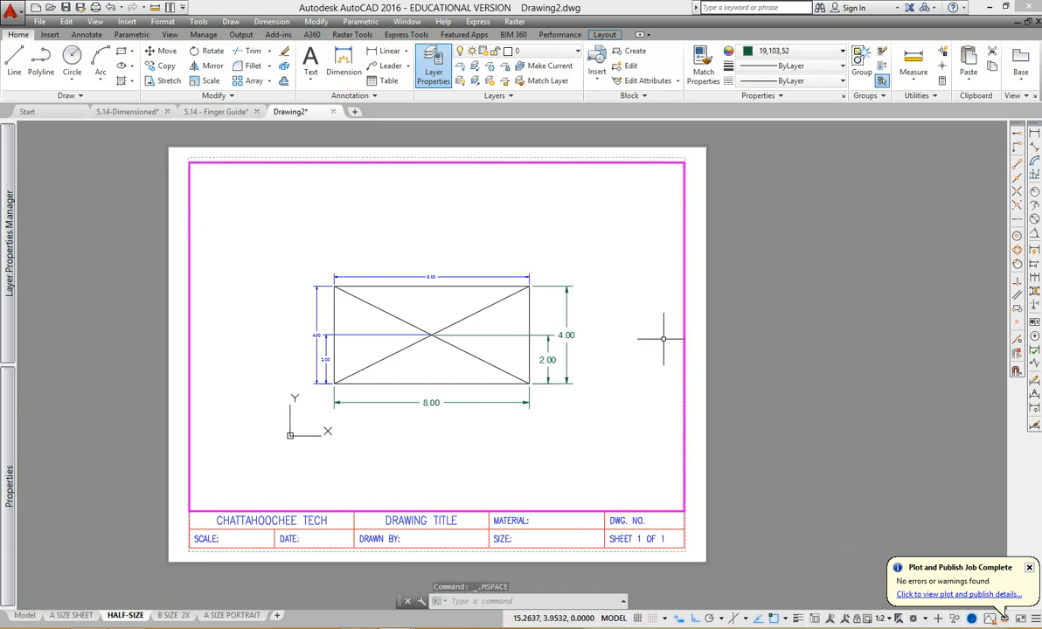
middle_click_drag(662, 339, 611, 265)
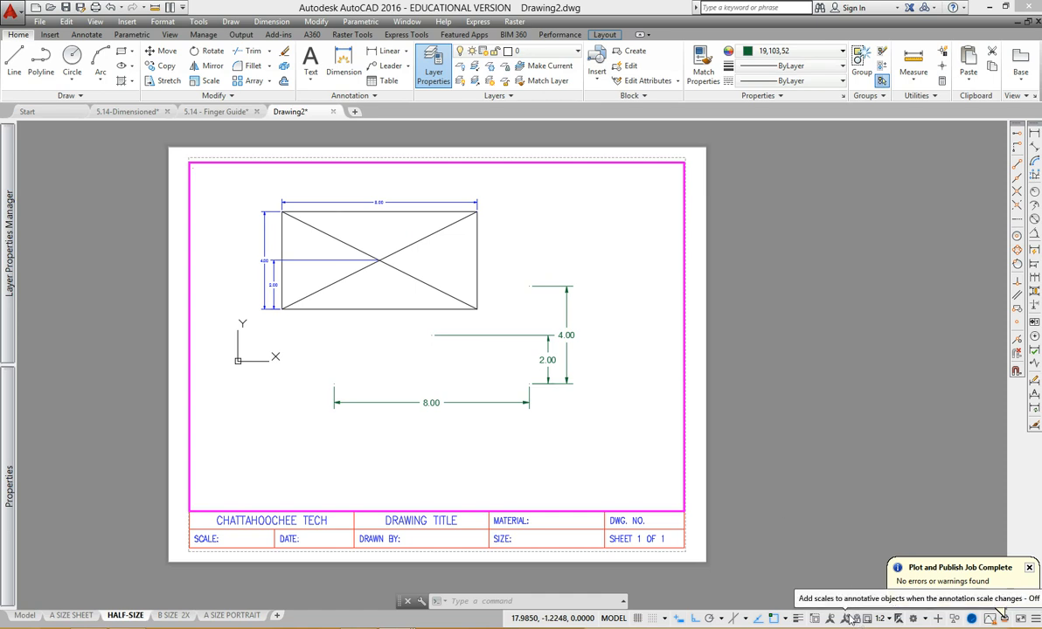
key("ctrl+z")
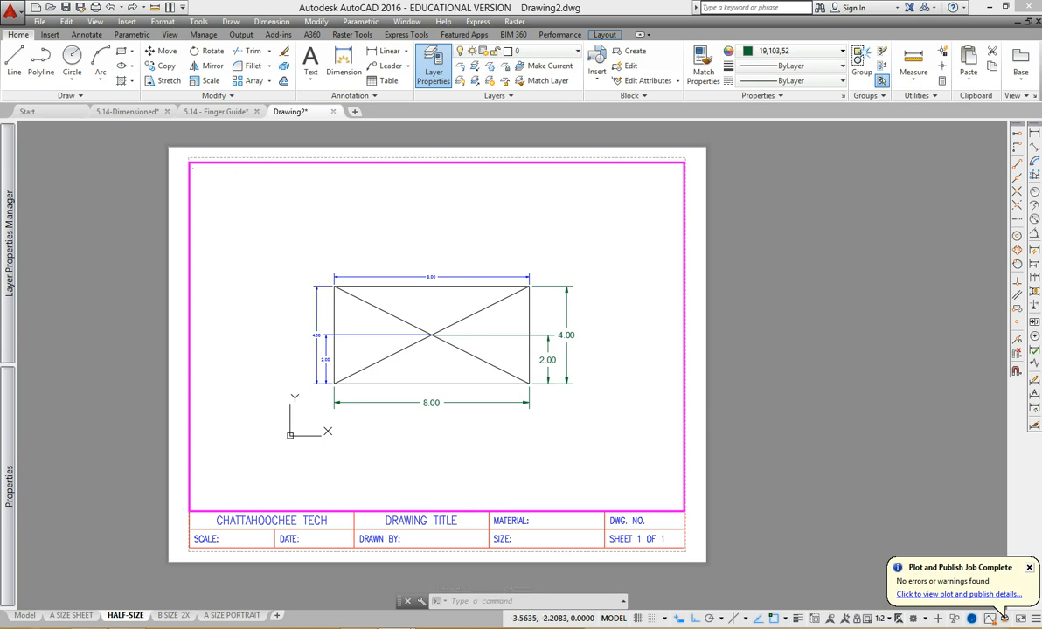
Step: Delete the three blue dimensions around the rectangle in model space and return to the A SIZE SHEET layout
left_click(38, 618)
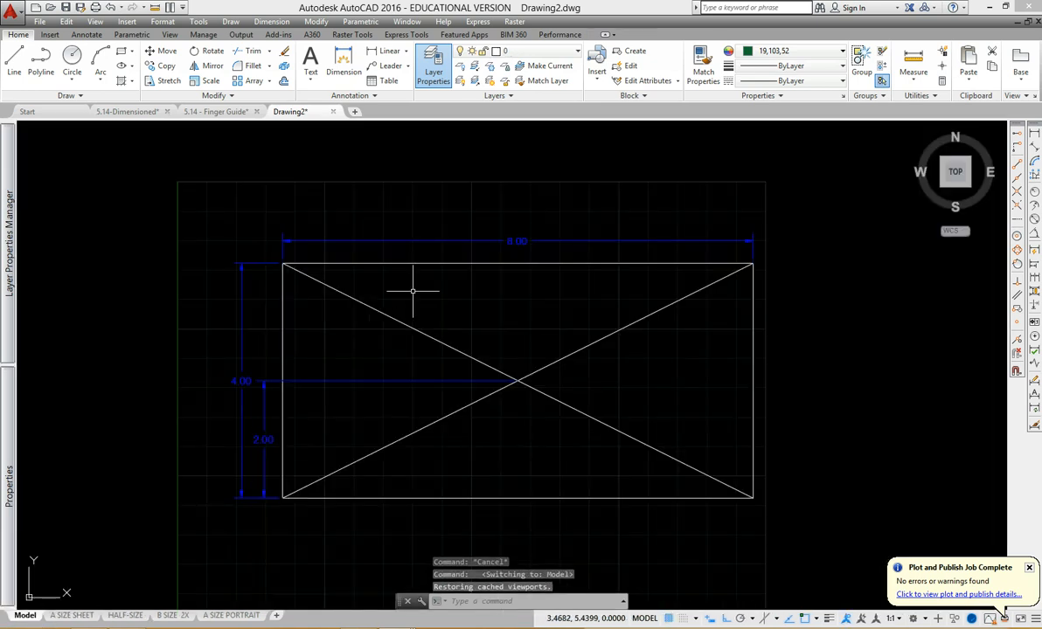
left_click(505, 234)
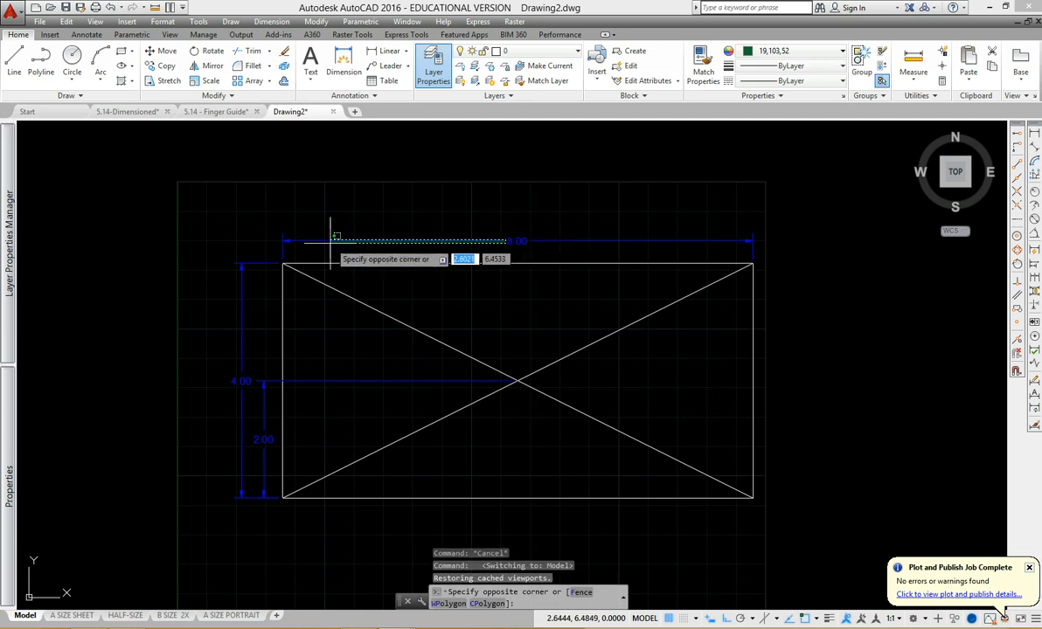
left_click(291, 247)
left_click(275, 373)
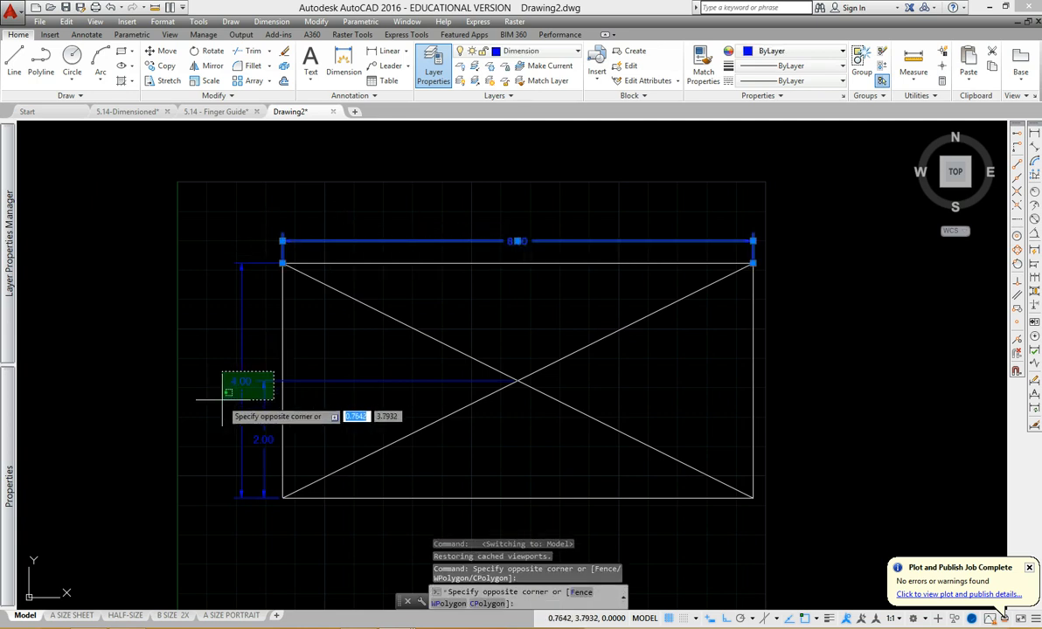
left_click(222, 400)
key("Delete")
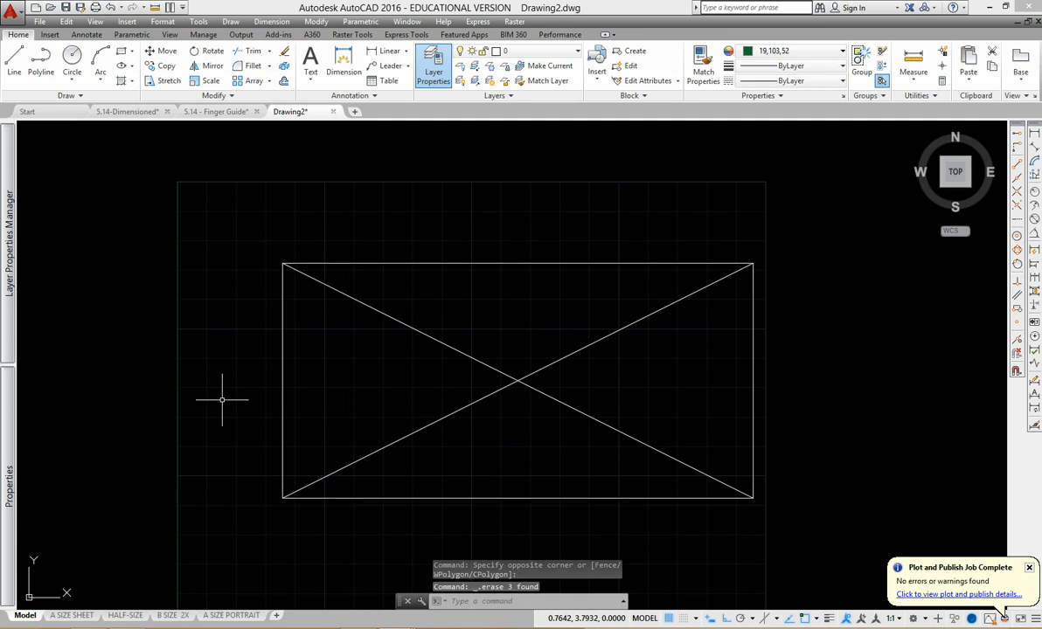
left_click(72, 615)
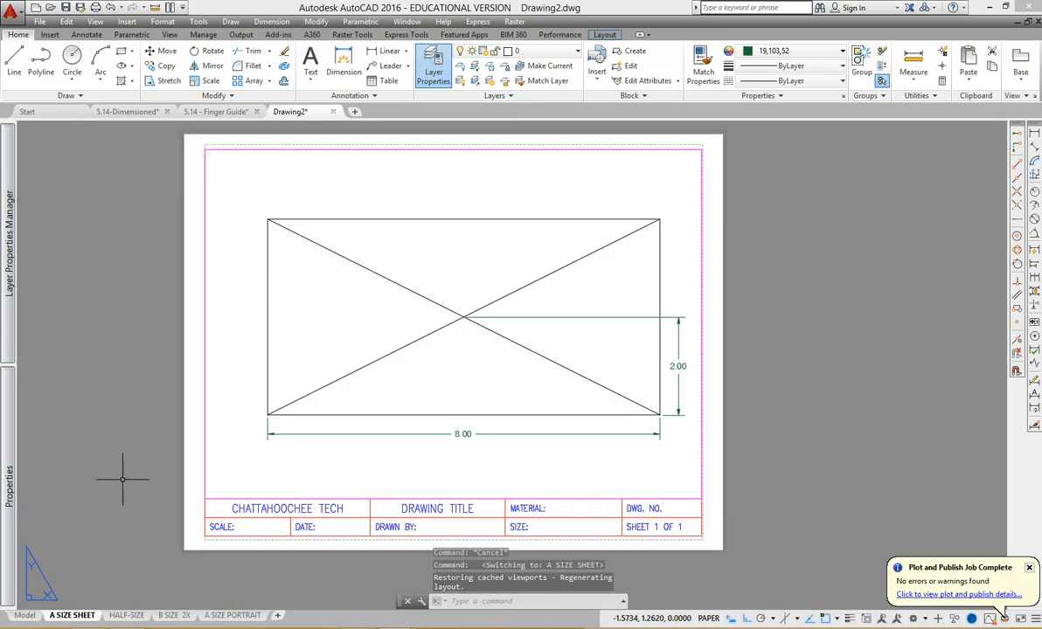